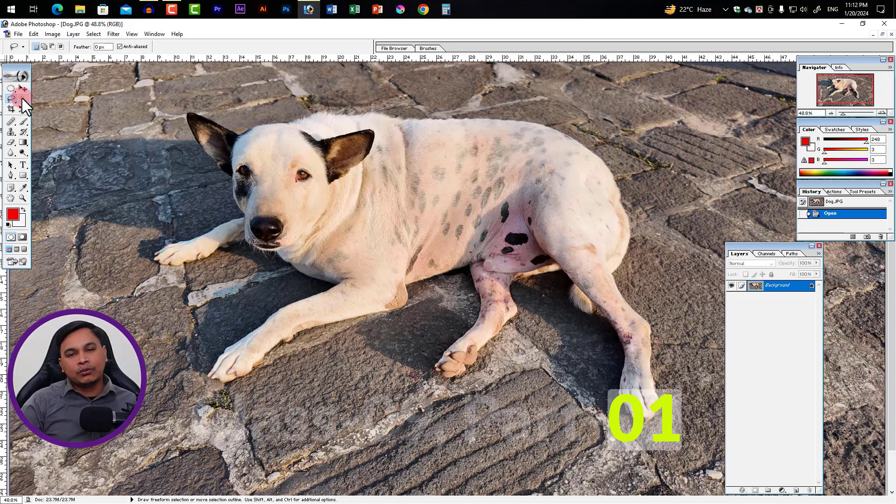
# Step: Try a few rough freehand selections on the dog with the Lasso tool and deselect them
pyautogui.moveTo(72, 95); pyautogui.dragTo(61, 100)
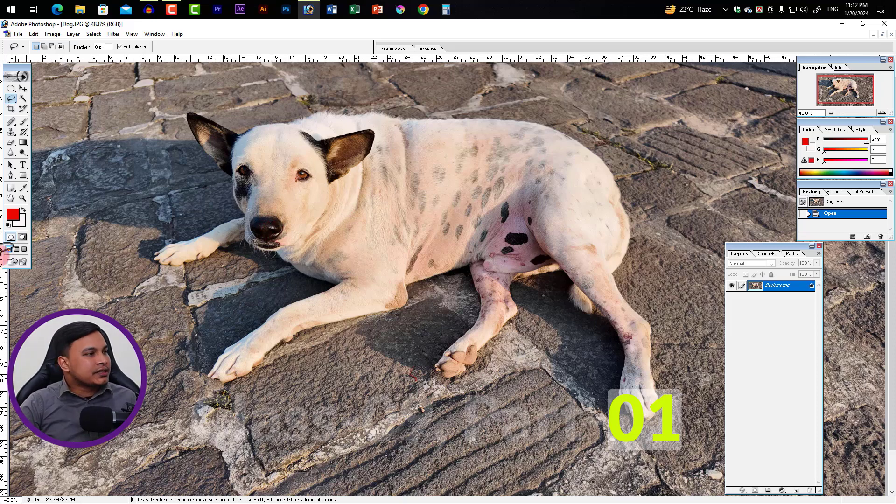
pyautogui.click(11, 98)
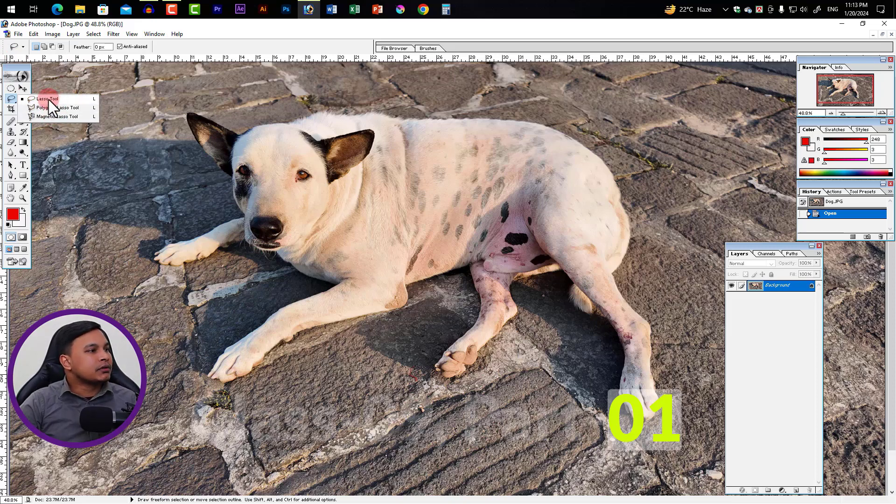
pyautogui.click(48, 100)
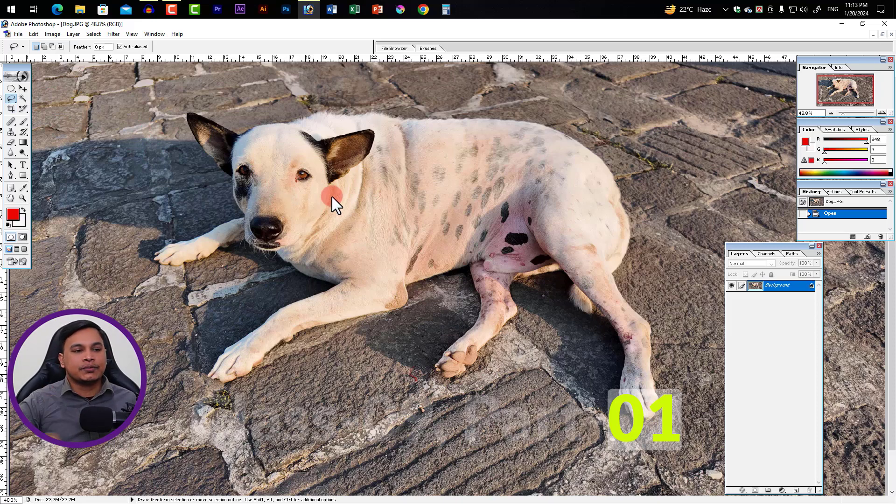
pyautogui.click(262, 161)
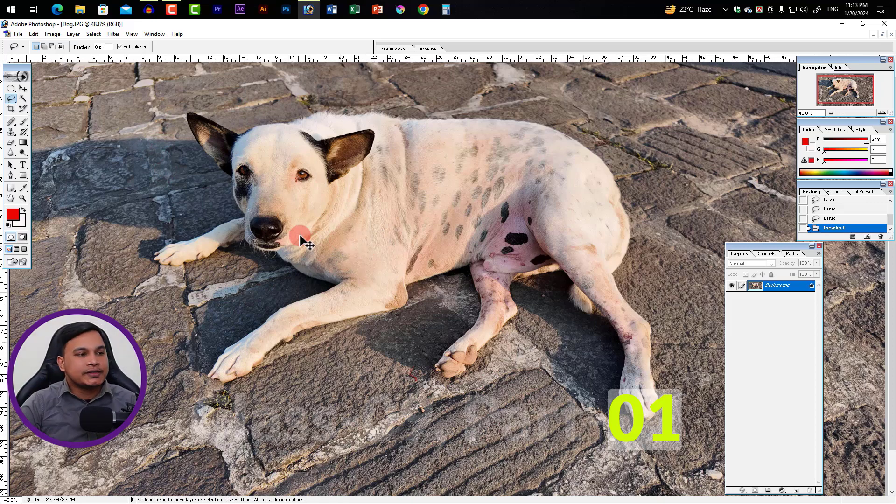
# Step: Examine the dog's head close up and return to a view of the dog's whole body
pyautogui.hotkey('ctrl', 'space')
pyautogui.keyDown('ctrl'); pyautogui.click(300, 201); pyautogui.keyUp('ctrl')
pyautogui.keyDown('ctrl'); pyautogui.click(297, 195); pyautogui.keyUp('ctrl')
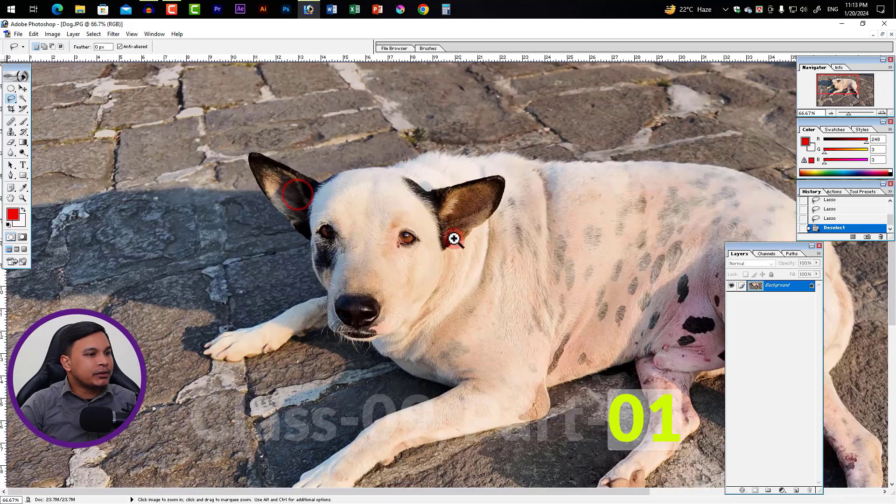
pyautogui.moveTo(452, 236); pyautogui.dragTo(410, 224)
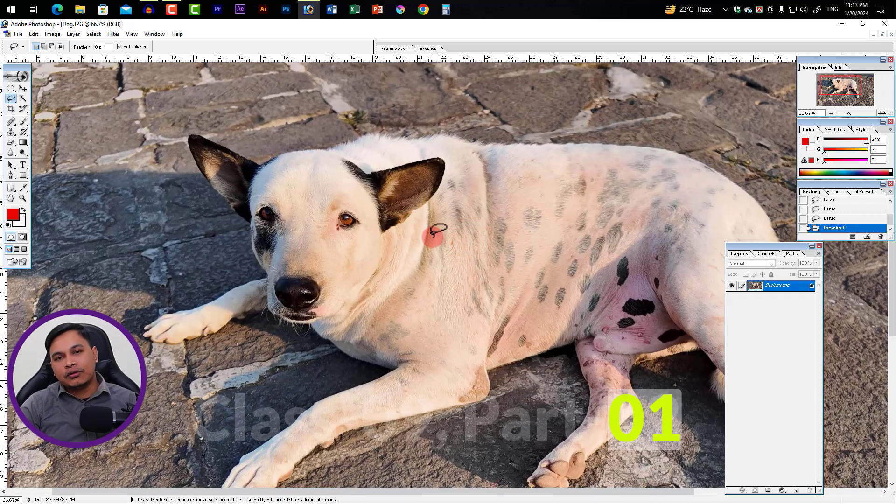
pyautogui.press('ctrl')
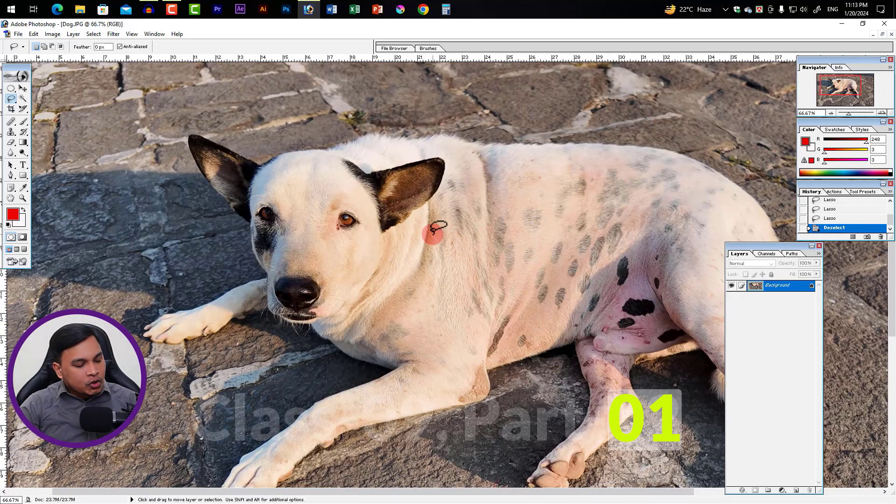
pyautogui.press('alt')
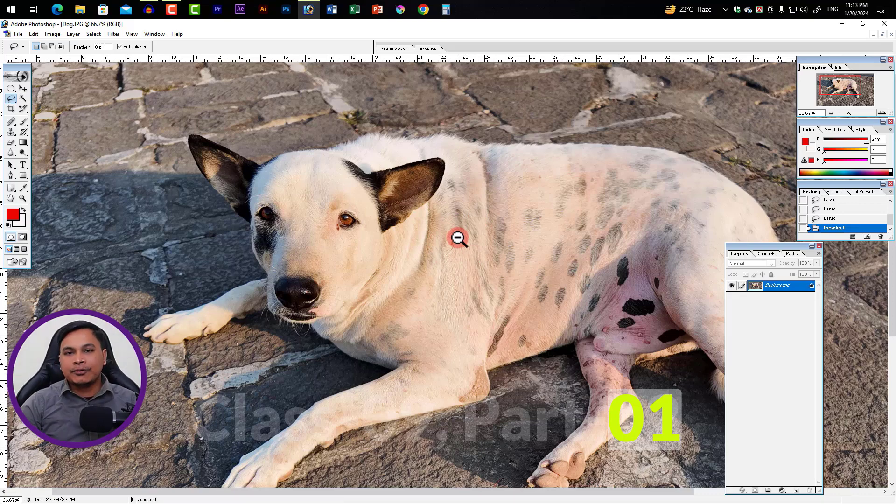
pyautogui.keyDown('ctrl'); pyautogui.keyDown('alt'); pyautogui.click(401, 205); pyautogui.keyUp('alt'); pyautogui.keyUp('ctrl')
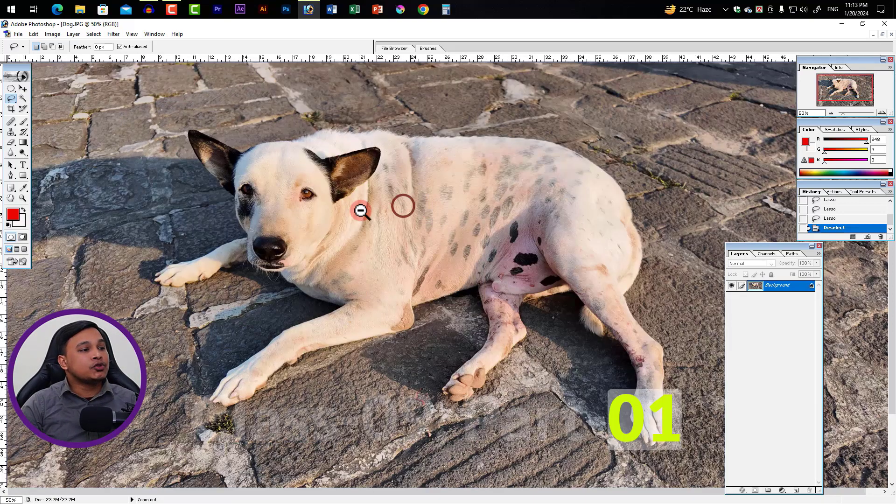
pyautogui.keyDown('alt'); pyautogui.click(357, 215); pyautogui.keyUp('alt')
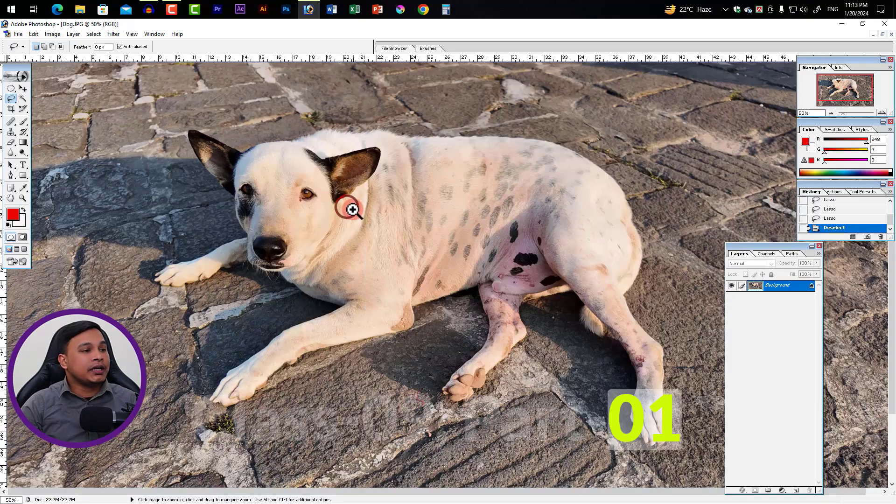
# Step: Trace a closed freehand Lasso selection around the dog's head, including both ears
pyautogui.click(347, 204)
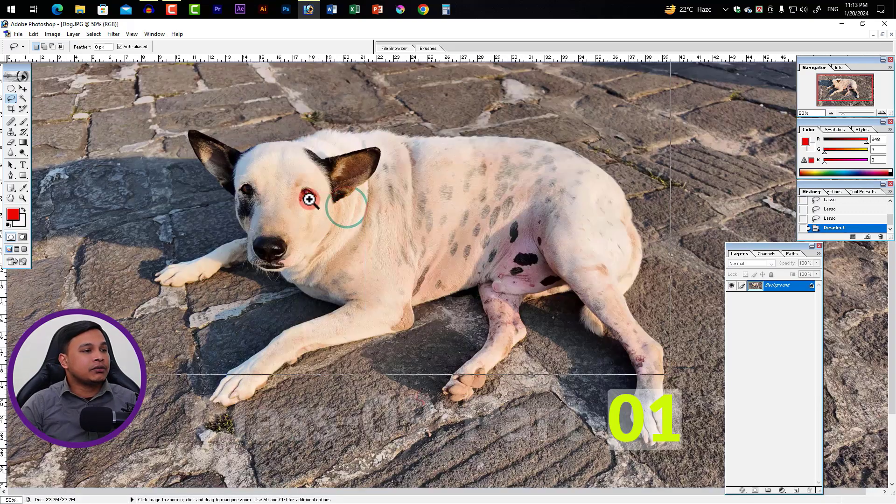
pyautogui.click(309, 199)
pyautogui.click(406, 231)
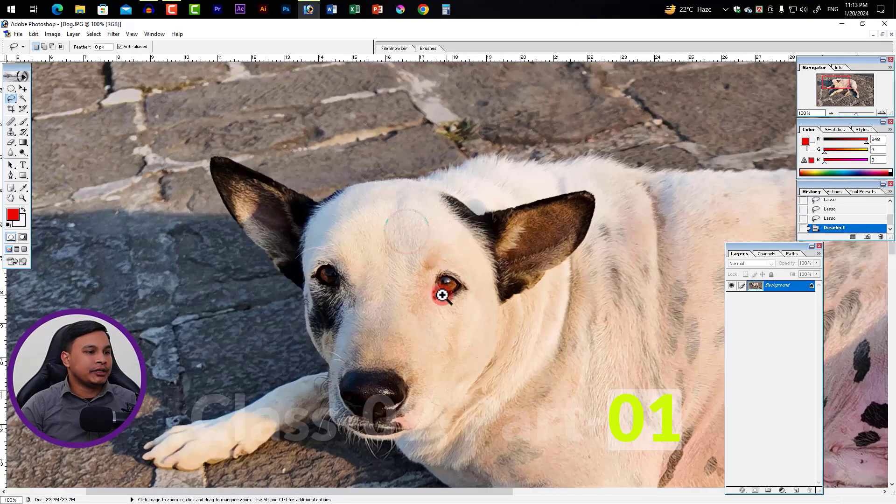
pyautogui.moveTo(469, 311); pyautogui.dragTo(434, 252)
pyautogui.click(12, 99)
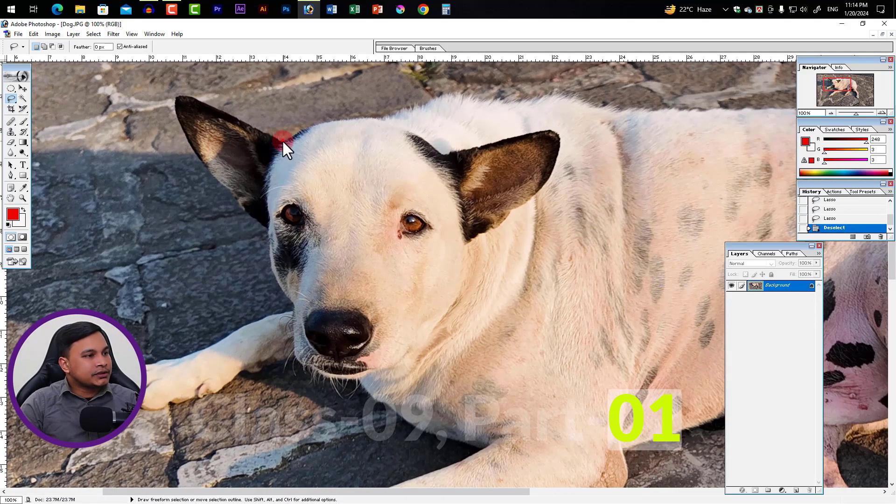
pyautogui.moveTo(282, 140); pyautogui.dragTo(208, 102)
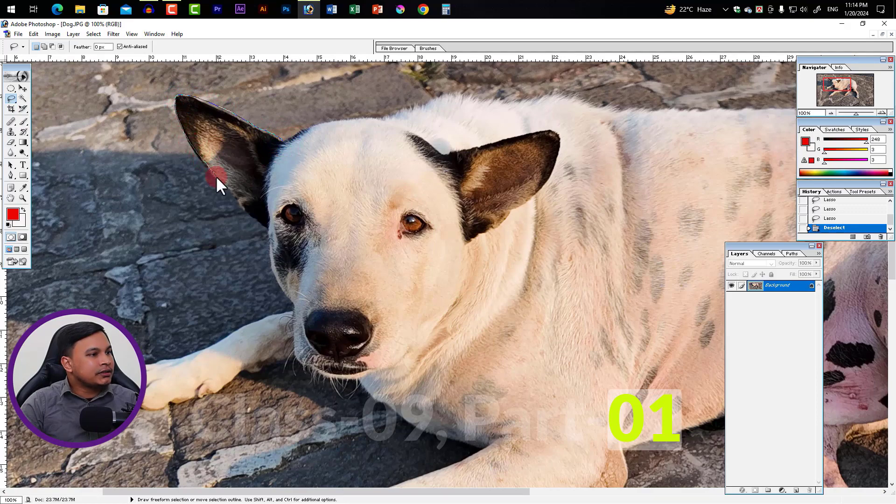
pyautogui.moveTo(249, 209); pyautogui.dragTo(330, 116)
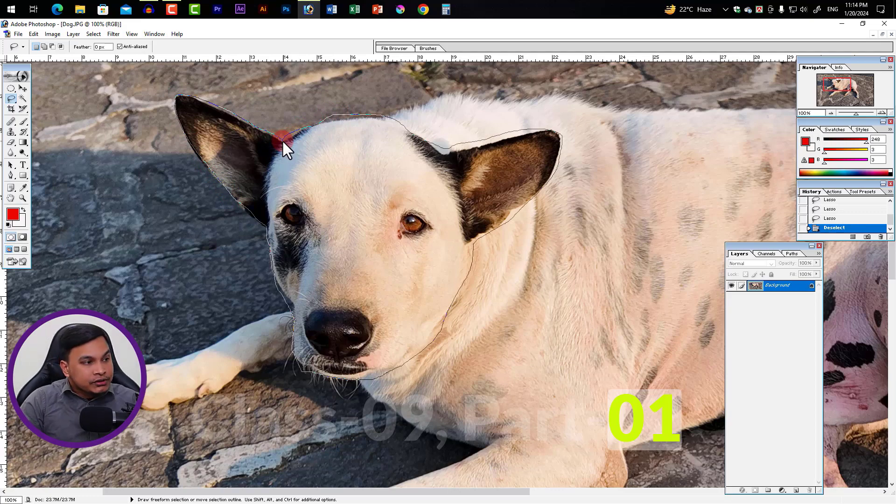
pyautogui.moveTo(282, 139); pyautogui.dragTo(281, 140)
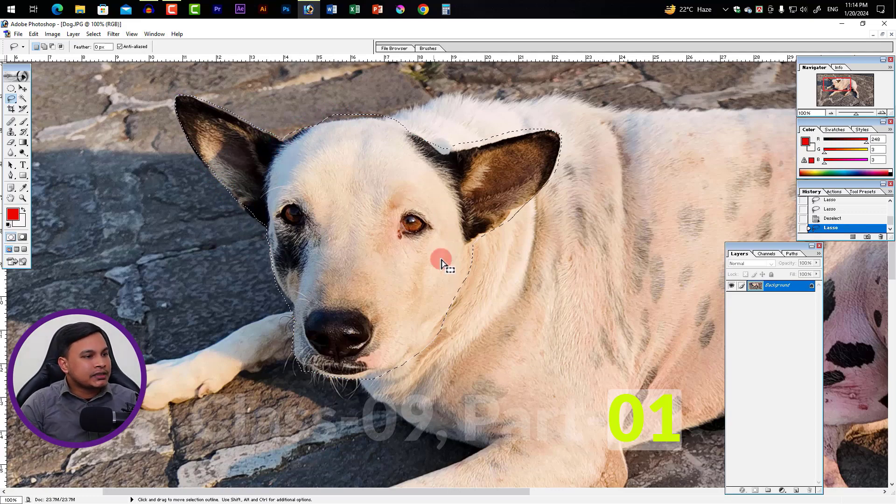
# Step: Try moving the selected head down and to the left, undoing the move and clearing the selection
pyautogui.click(22, 88)
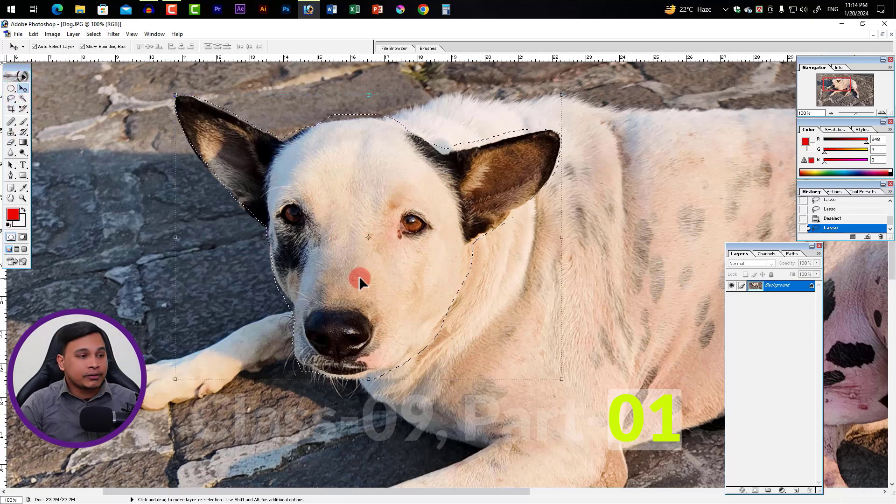
pyautogui.moveTo(376, 218); pyautogui.dragTo(328, 282)
pyautogui.keyDown('alt'); pyautogui.click(346, 250); pyautogui.keyUp('alt')
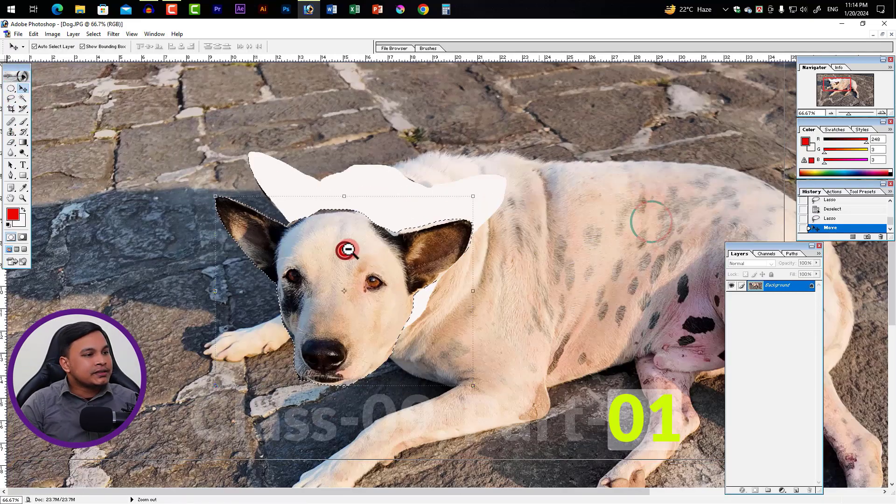
pyautogui.keyDown('alt'); pyautogui.click(346, 250); pyautogui.keyUp('alt')
pyautogui.moveTo(284, 252)
pyautogui.mouseDown()
pyautogui.moveTo(594, 202)
pyautogui.moveTo(570, 262)
pyautogui.moveTo(278, 238)
pyautogui.mouseUp()
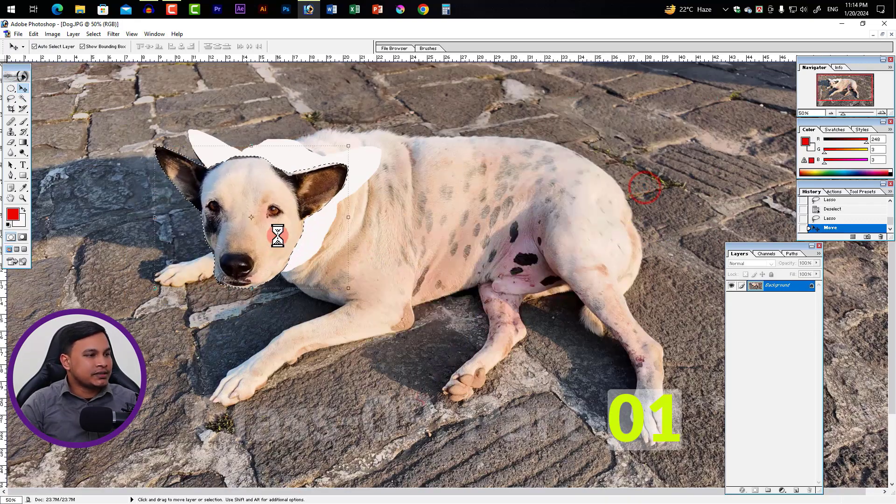
pyautogui.hotkey('ctrl', 'z')
pyautogui.hotkey('ctrl', 'd')
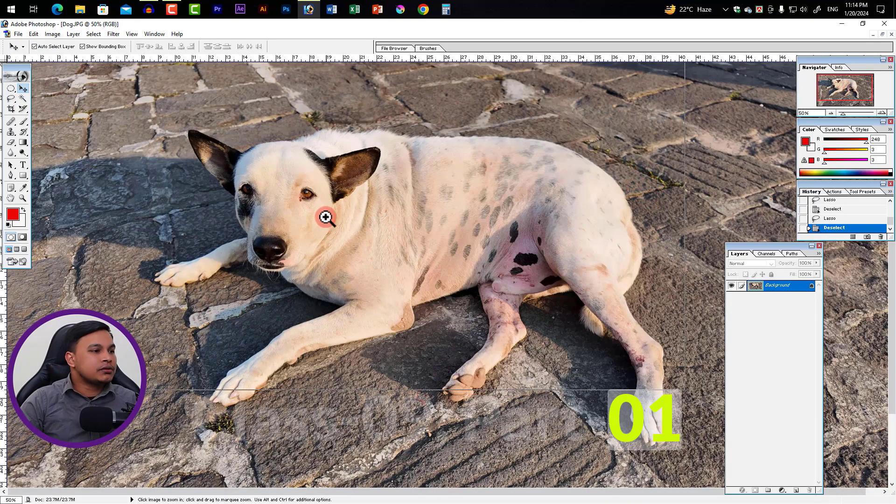
# Step: Trace a closed freehand Lasso selection around the dog's left-hand ear and part of its forehead, and deselect it
pyautogui.keyDown('ctrl'); pyautogui.click(326, 217); pyautogui.keyUp('ctrl')
pyautogui.keyDown('ctrl'); pyautogui.click(418, 237); pyautogui.keyUp('ctrl')
pyautogui.moveTo(444, 272); pyautogui.dragTo(385, 215)
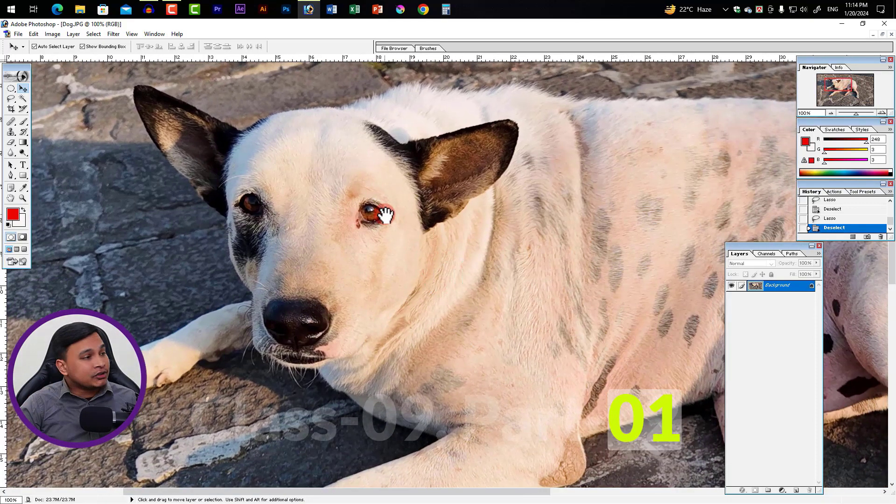
pyautogui.moveTo(10, 98); pyautogui.dragTo(53, 108)
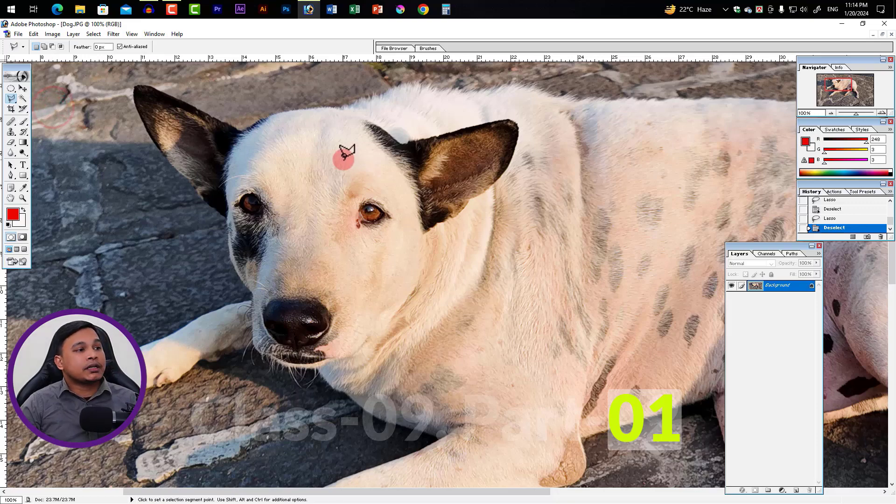
pyautogui.keyDown('ctrl'); pyautogui.click(231, 148); pyautogui.keyUp('ctrl')
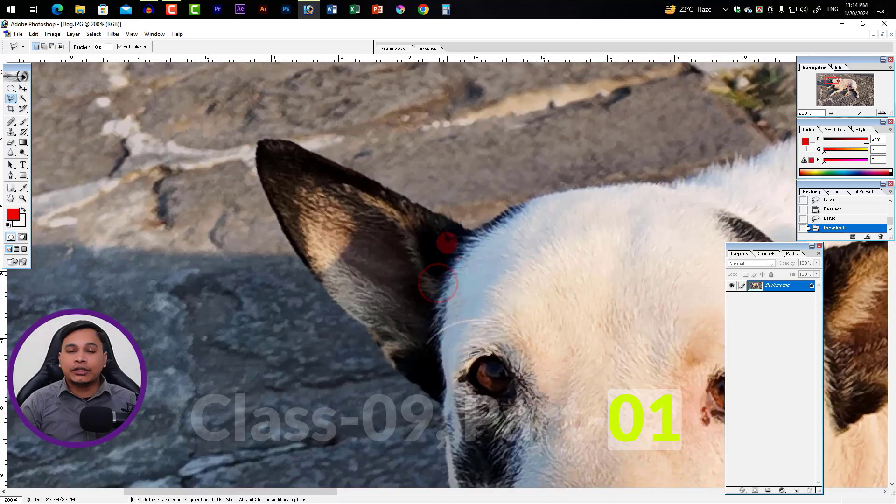
pyautogui.click(540, 256)
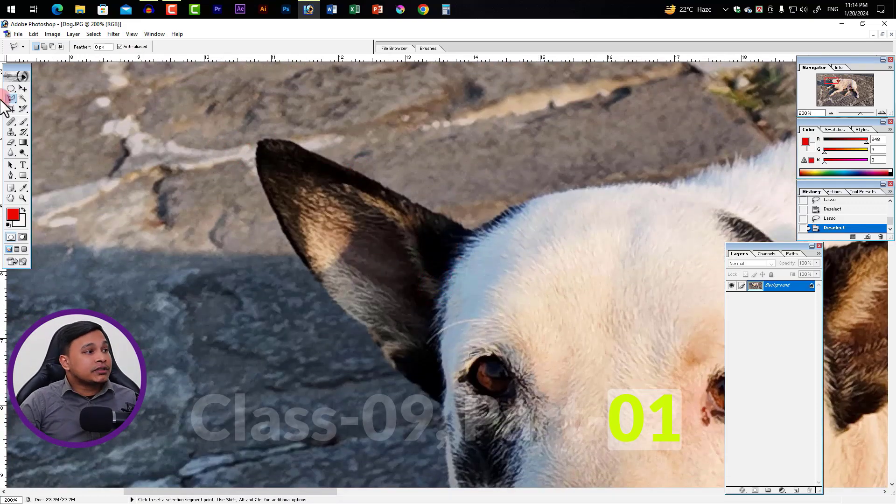
pyautogui.moveTo(7, 98); pyautogui.dragTo(40, 98)
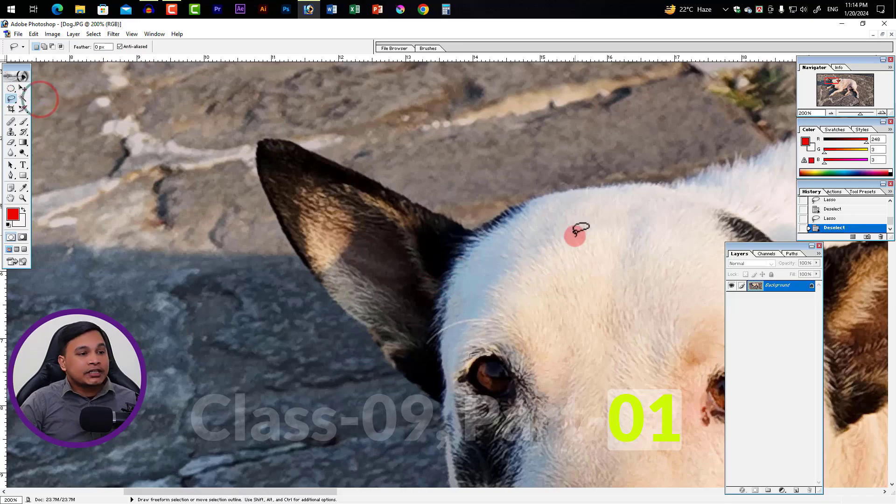
pyautogui.moveTo(624, 209)
pyautogui.mouseDown()
pyautogui.moveTo(573, 192)
pyautogui.moveTo(508, 221)
pyautogui.moveTo(472, 214)
pyautogui.moveTo(288, 142)
pyautogui.moveTo(272, 183)
pyautogui.mouseUp()
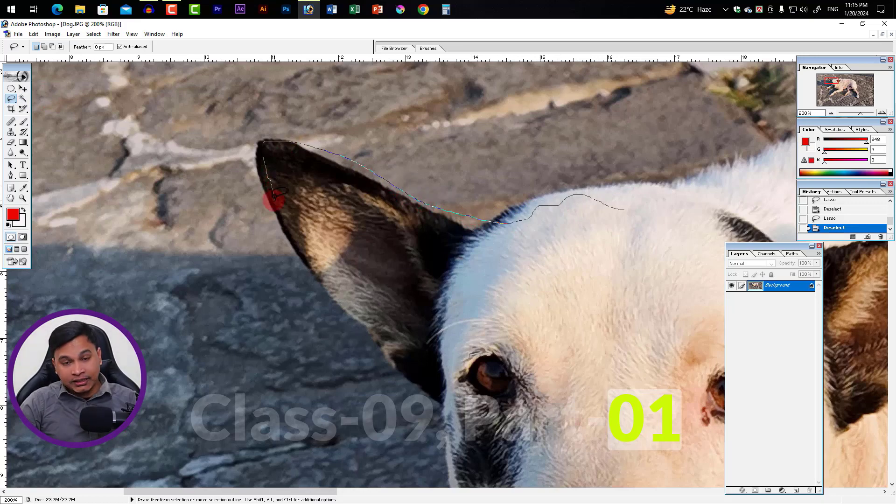
pyautogui.moveTo(287, 225)
pyautogui.mouseDown()
pyautogui.moveTo(292, 243)
pyautogui.moveTo(407, 368)
pyautogui.moveTo(534, 360)
pyautogui.moveTo(588, 325)
pyautogui.moveTo(622, 274)
pyautogui.moveTo(629, 225)
pyautogui.mouseUp()
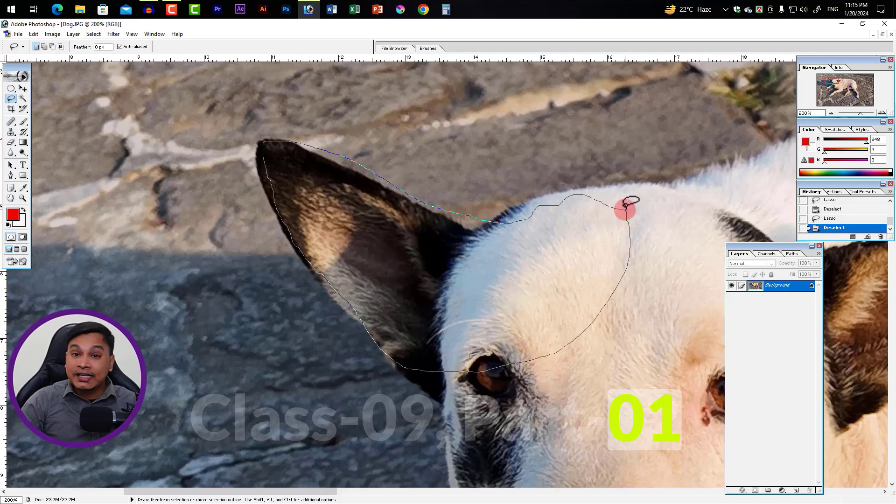
pyautogui.moveTo(626, 206); pyautogui.dragTo(626, 204)
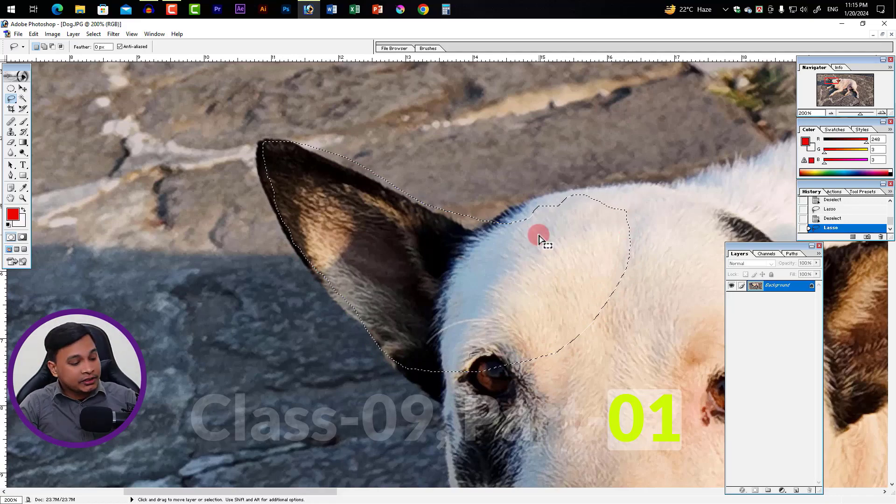
pyautogui.click(98, 94)
# Step: Outline the dog's left-hand ear point by point with the Polygonal Lasso, closing the selection at the upper base of the ear
pyautogui.moveTo(10, 99); pyautogui.dragTo(48, 108)
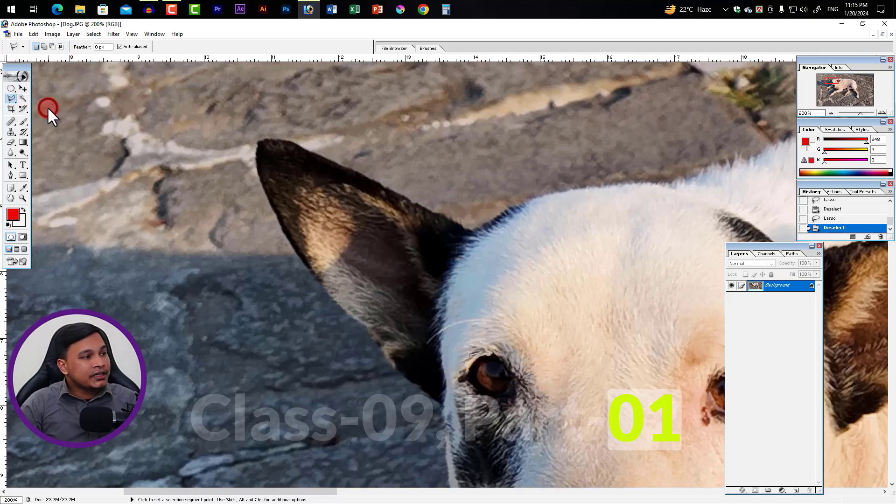
pyautogui.click(456, 222)
pyautogui.click(402, 197)
pyautogui.click(339, 164)
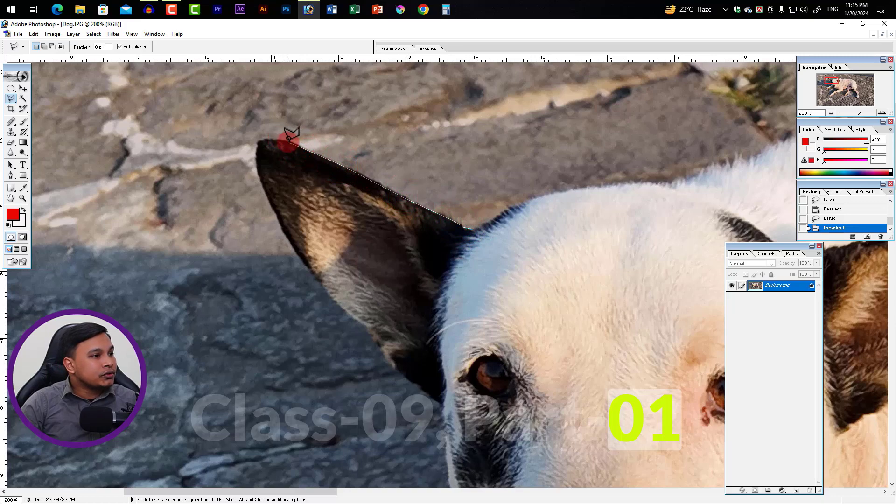
pyautogui.click(265, 139)
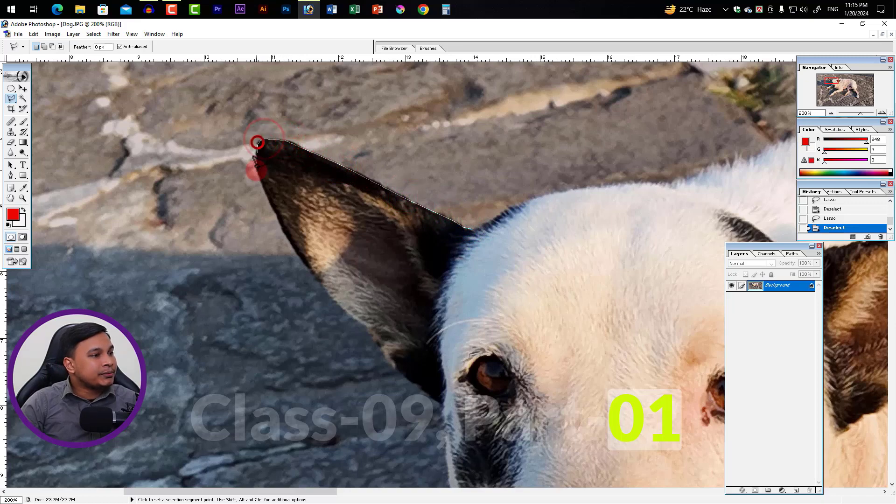
pyautogui.click(256, 143)
pyautogui.click(258, 172)
pyautogui.click(275, 213)
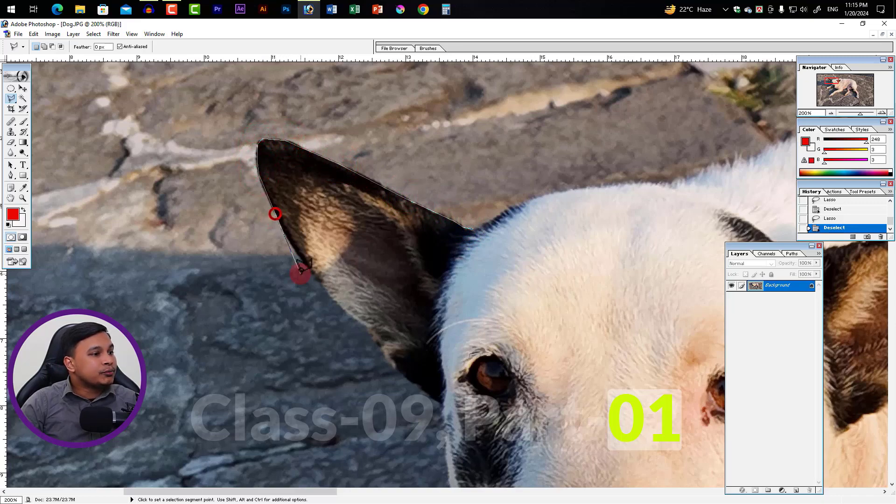
pyautogui.click(299, 255)
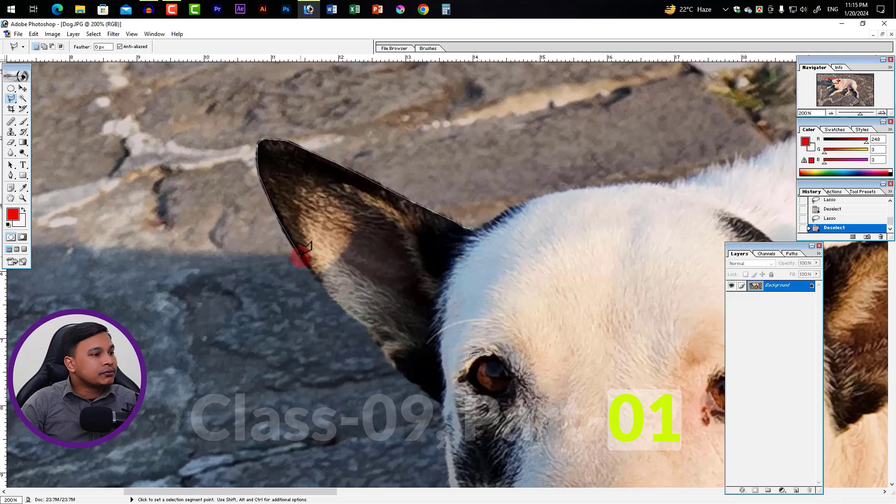
pyautogui.click(333, 298)
pyautogui.click(373, 328)
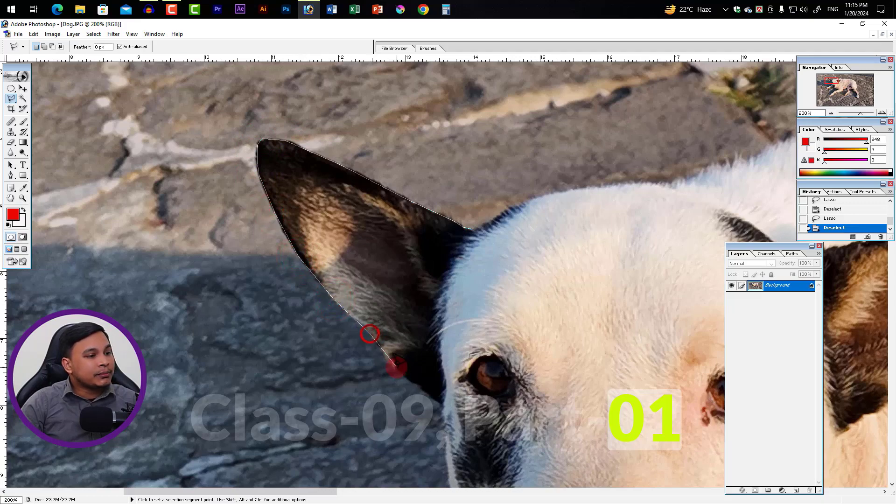
pyautogui.click(444, 404)
pyautogui.click(447, 386)
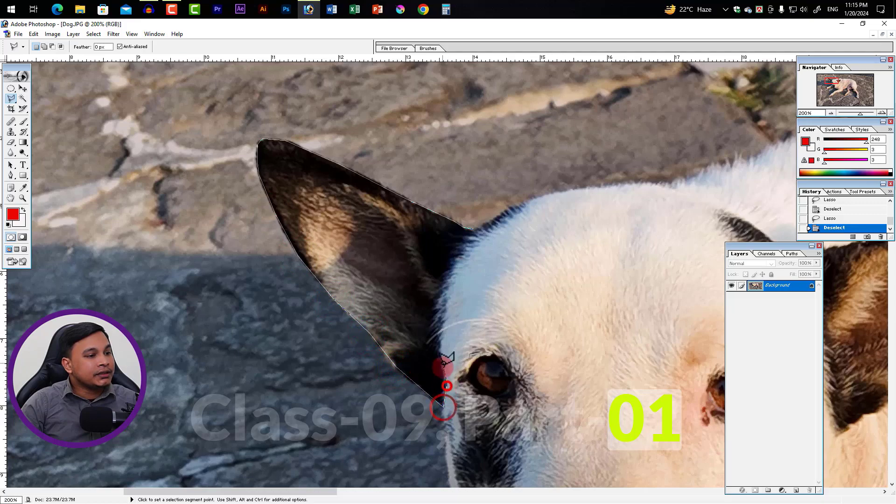
pyautogui.click(440, 334)
pyautogui.click(441, 294)
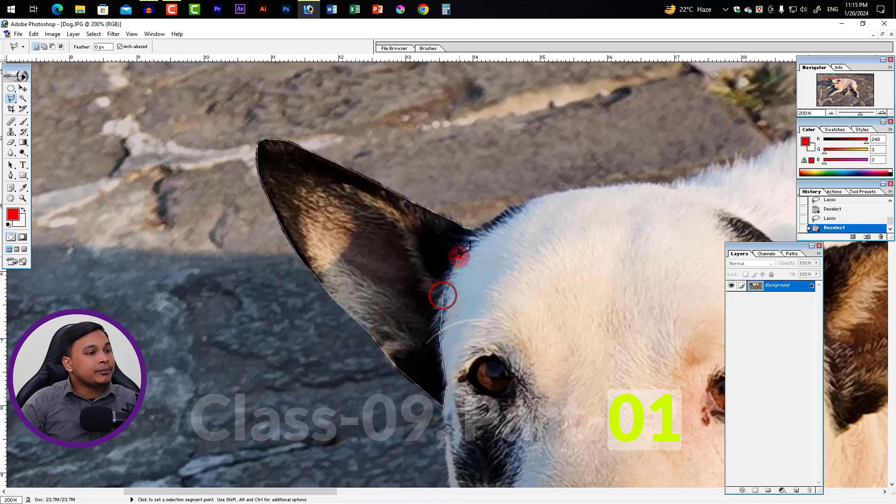
pyautogui.click(458, 256)
pyautogui.click(473, 230)
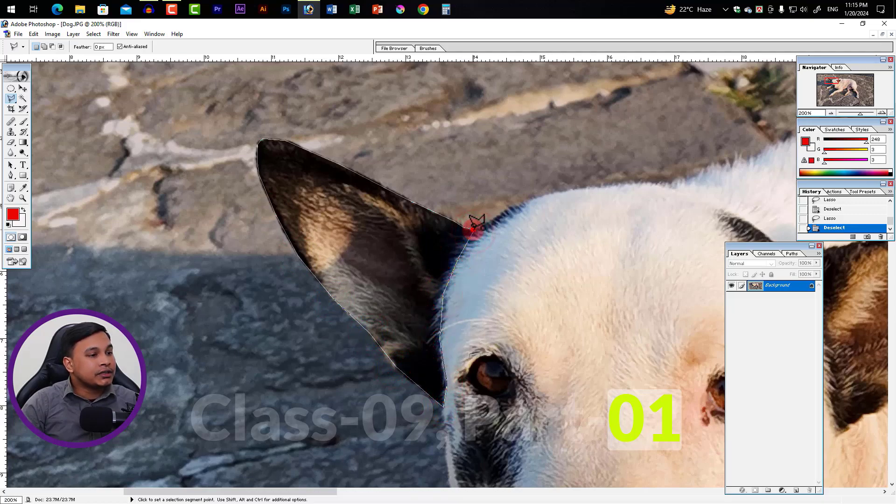
pyautogui.click(472, 229)
# Step: Try moving the selected ear up and to the right, undoing the move and clearing the selection
pyautogui.keyDown('alt'); pyautogui.click(418, 263); pyautogui.keyUp('alt')
pyautogui.moveTo(588, 356)
pyautogui.mouseDown()
pyautogui.moveTo(430, 293)
pyautogui.moveTo(440, 301)
pyautogui.mouseUp()
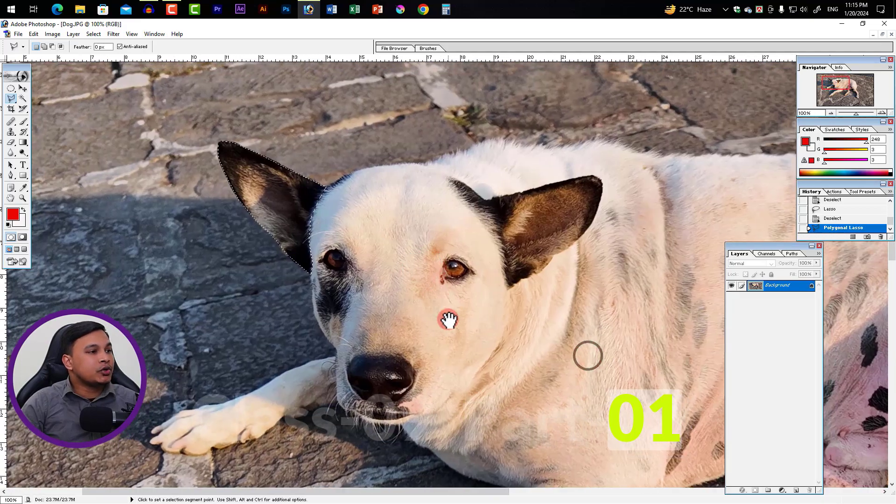
pyautogui.press('v')
pyautogui.moveTo(294, 192); pyautogui.dragTo(394, 175)
pyautogui.hotkey('ctrl', 'z')
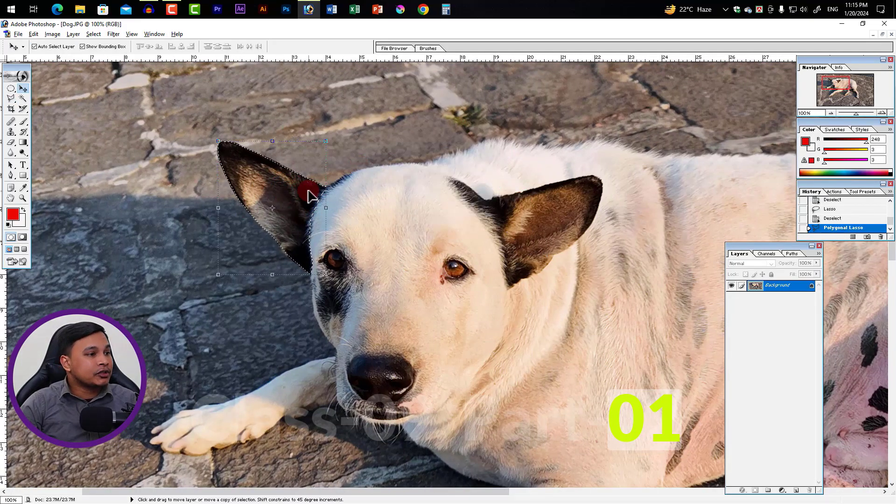
pyautogui.moveTo(308, 194); pyautogui.dragTo(419, 154)
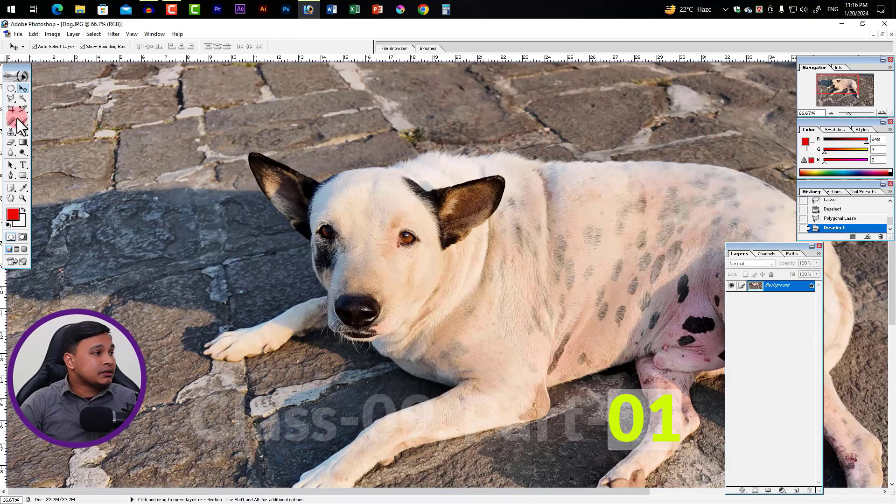
# Step: Trace a Magnetic Lasso selection around the dog's left-hand ear and the adjoining part of its forehead
pyautogui.click(11, 98)
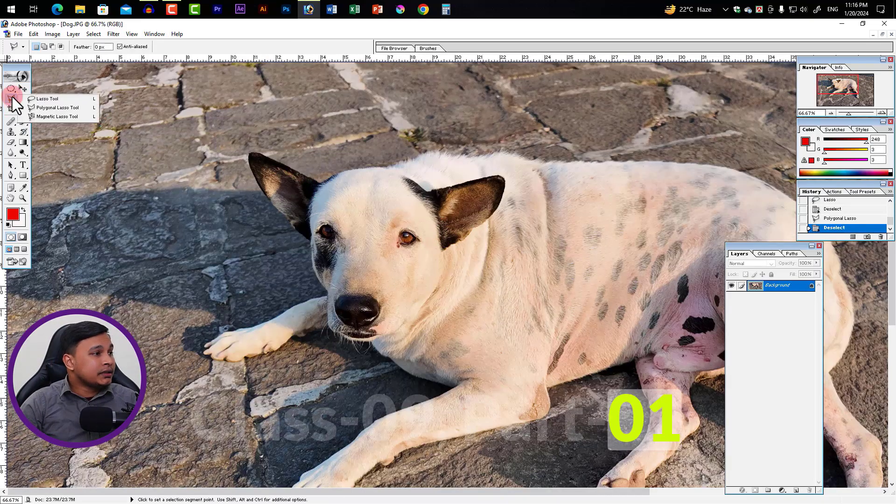
pyautogui.click(47, 116)
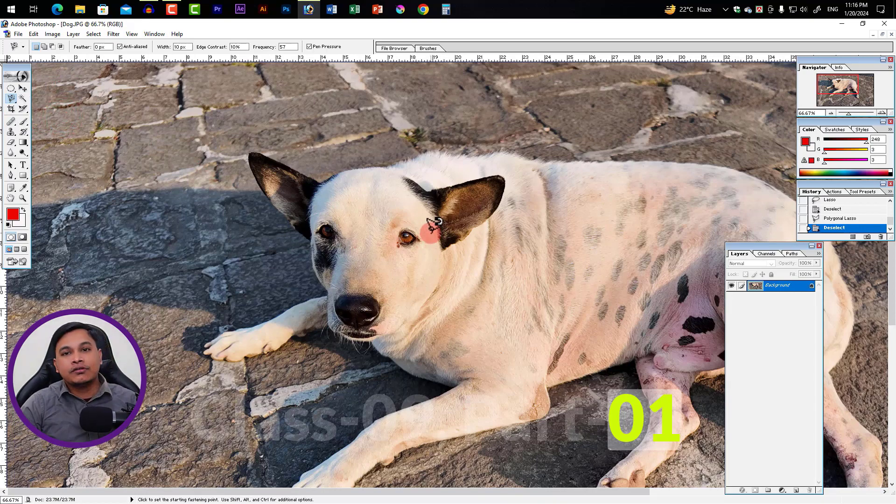
pyautogui.press('v')
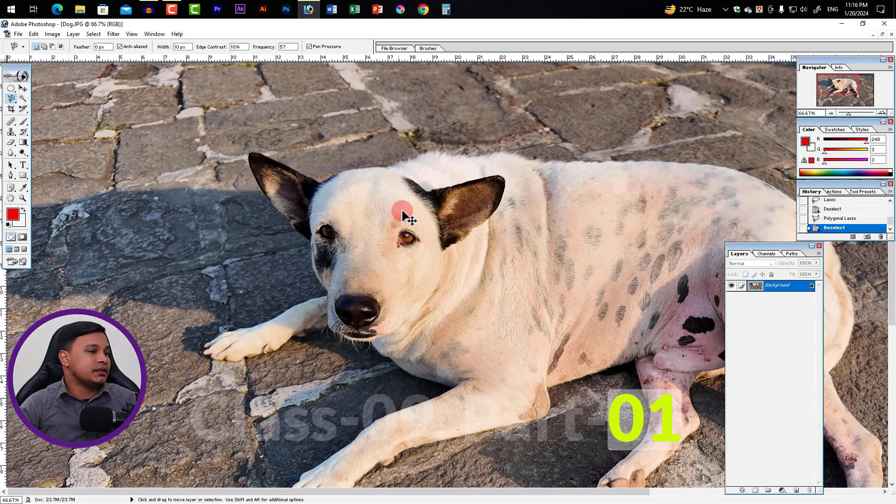
pyautogui.moveTo(362, 202)
pyautogui.mouseDown()
pyautogui.moveTo(510, 256)
pyautogui.moveTo(373, 184)
pyautogui.moveTo(380, 226)
pyautogui.moveTo(353, 228)
pyautogui.mouseUp()
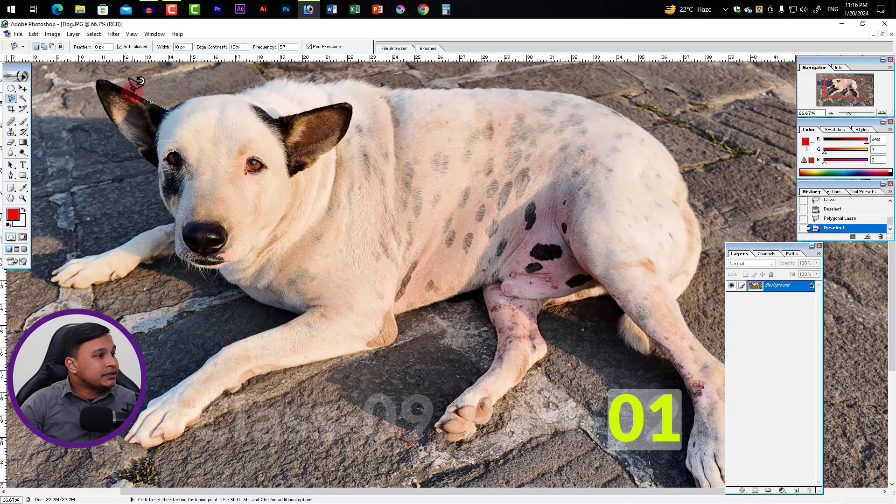
pyautogui.click(99, 67)
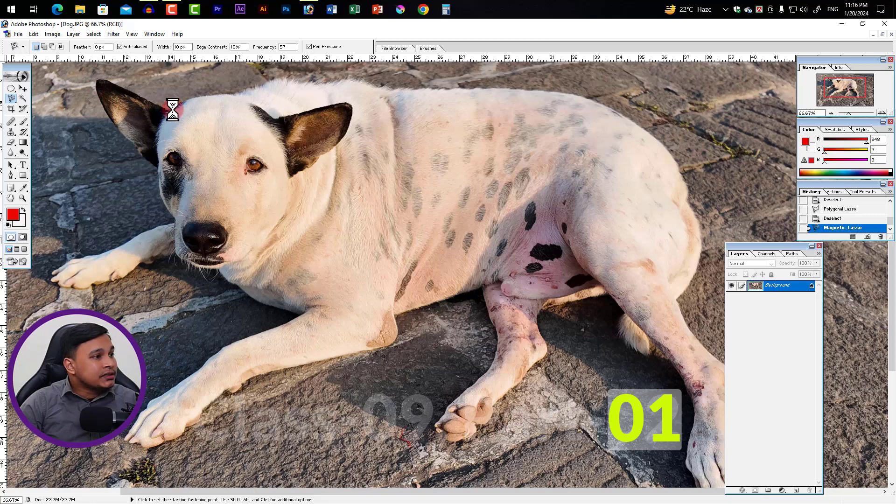
pyautogui.click(212, 96)
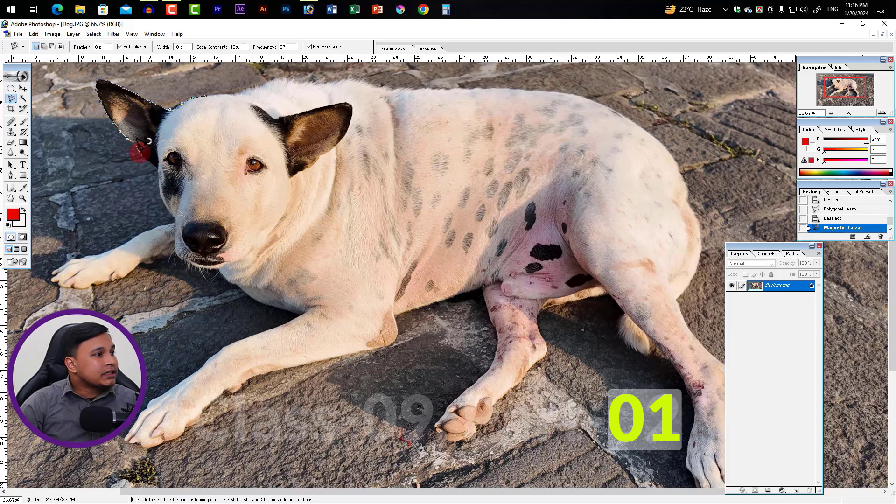
pyautogui.doubleClick(155, 165)
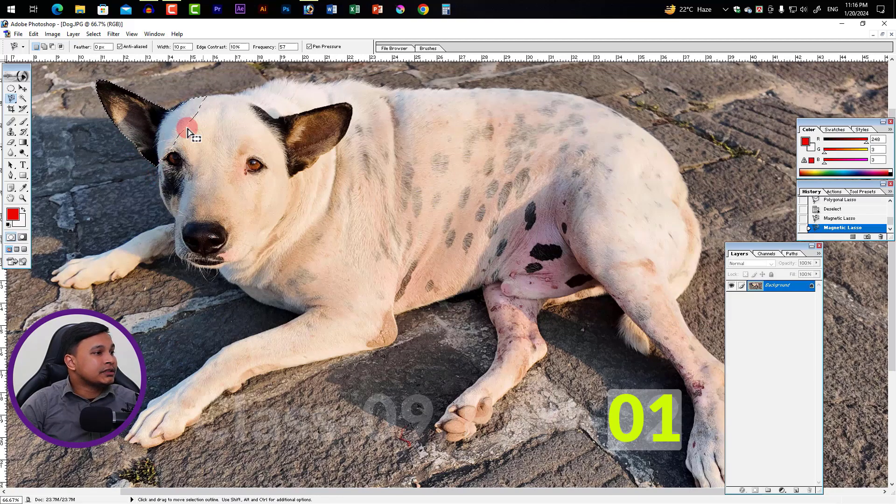
# Step: Trace a Magnetic Lasso selection around the dog's right-hand hind leg, from the paw up over the thigh
pyautogui.moveTo(632, 298); pyautogui.dragTo(554, 253)
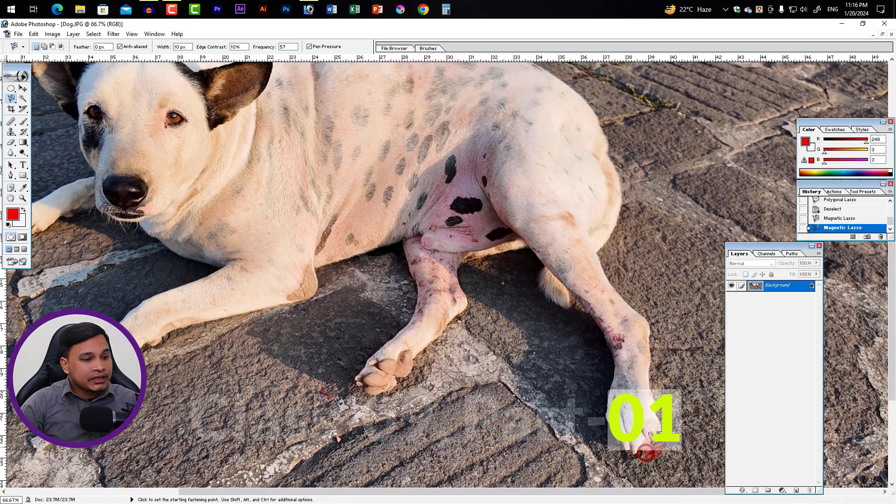
pyautogui.click(646, 452)
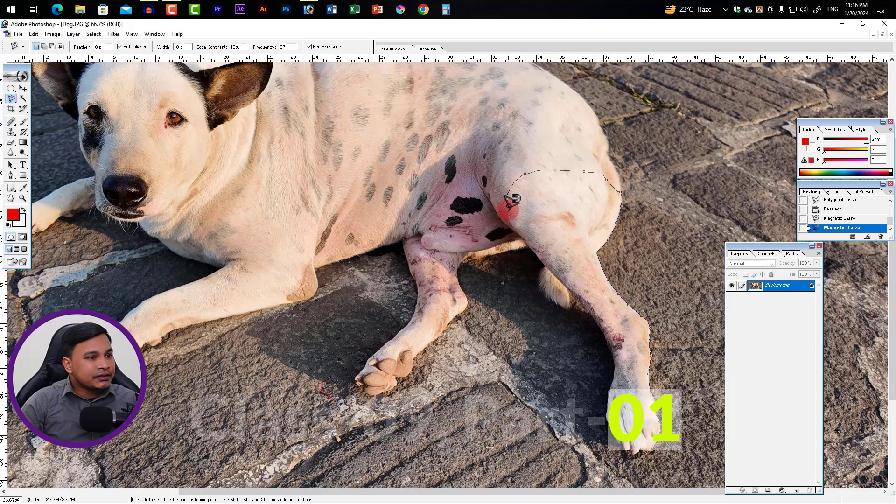
pyautogui.doubleClick(513, 219)
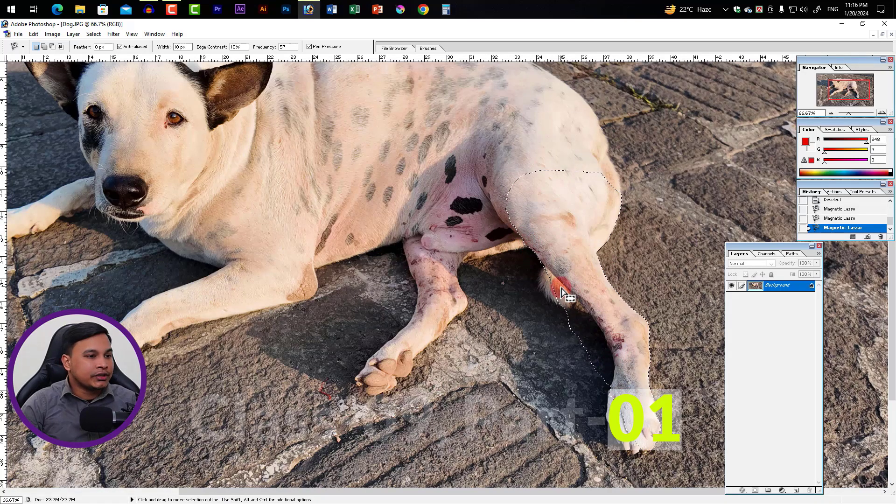
# Step: Subtract the tail and pavement area beside the hind leg's inner edge from the selection with the Magnetic Lasso
pyautogui.press('alt')
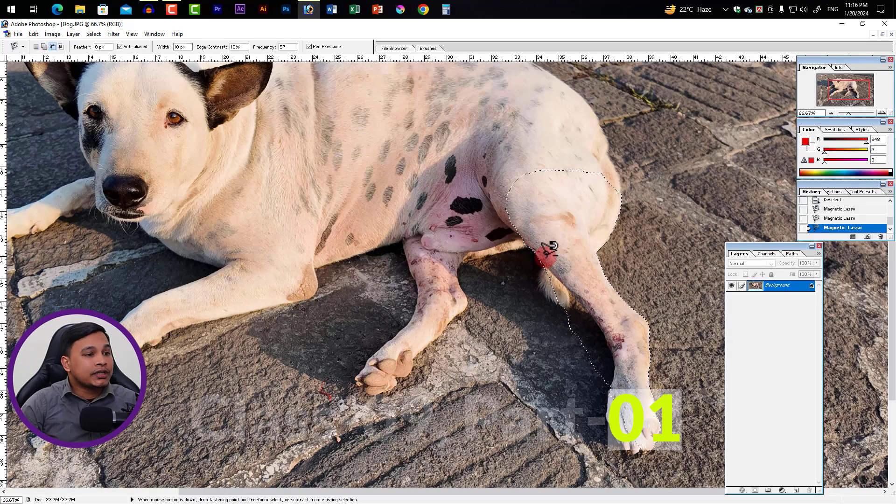
pyautogui.moveTo(544, 257)
pyautogui.mouseDown()
pyautogui.moveTo(600, 324)
pyautogui.moveTo(612, 366)
pyautogui.moveTo(567, 379)
pyautogui.moveTo(540, 314)
pyautogui.moveTo(545, 269)
pyautogui.mouseUp()
pyautogui.click(546, 270)
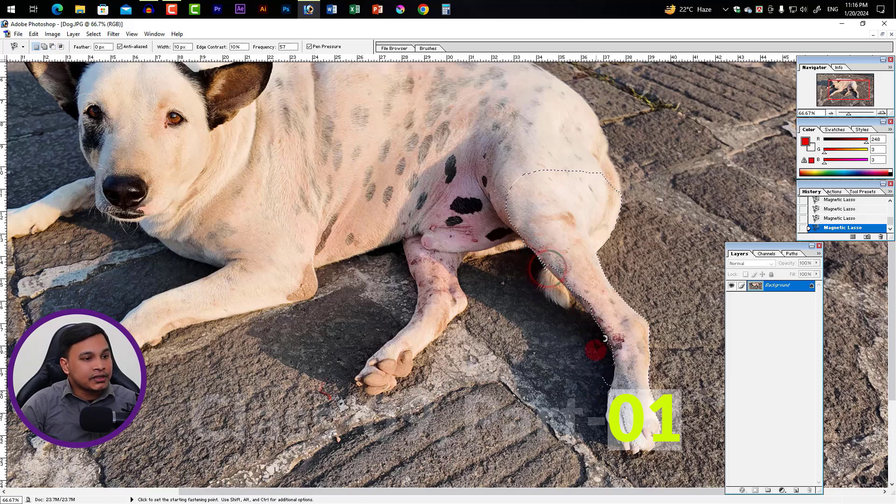
# Step: Zoom out of the dog photo and switch to the portrait DSC00416.JPG in a maximized window
pyautogui.press('space')
pyautogui.moveTo(432, 254); pyautogui.dragTo(451, 264)
pyautogui.hotkey('ctrl', '-')
pyautogui.moveTo(437, 254); pyautogui.dragTo(451, 293)
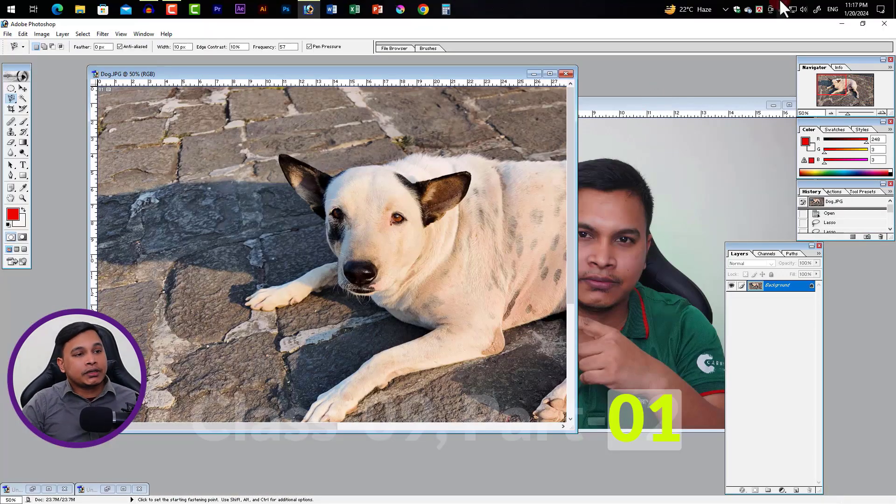
pyautogui.click(694, 101)
pyautogui.doubleClick(685, 105)
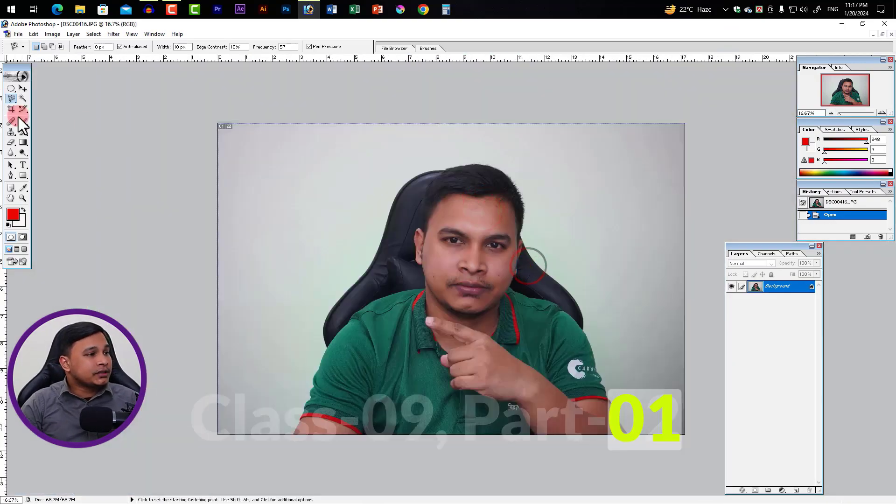
# Step: Trace a closed freehand Lasso selection loosely around the man's head, including the top of the chair
pyautogui.scroll(-2, 492, 260)
pyautogui.scroll(5, 494, 259)
pyautogui.scroll(-1, 494, 260)
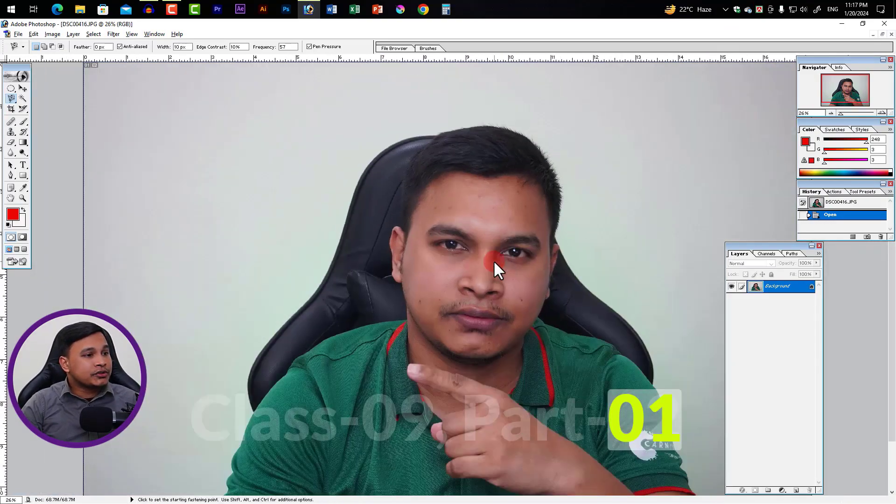
pyautogui.moveTo(10, 98)
pyautogui.mouseDown()
pyautogui.moveTo(55, 114)
pyautogui.moveTo(53, 97)
pyautogui.mouseUp()
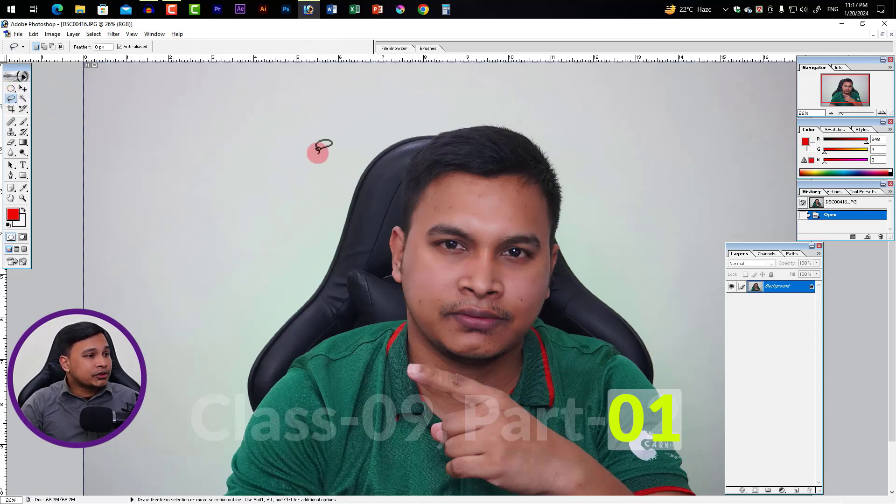
pyautogui.moveTo(624, 241)
pyautogui.mouseDown()
pyautogui.moveTo(610, 143)
pyautogui.moveTo(516, 86)
pyautogui.mouseUp()
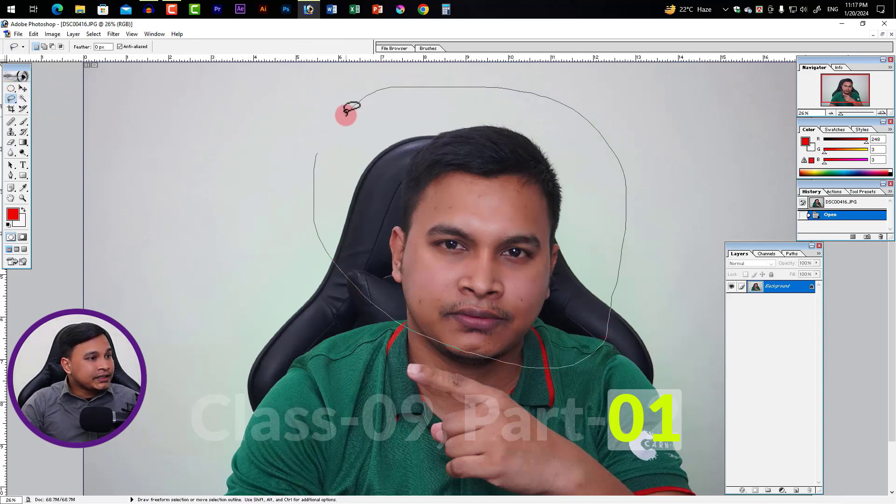
pyautogui.moveTo(315, 155); pyautogui.dragTo(316, 156)
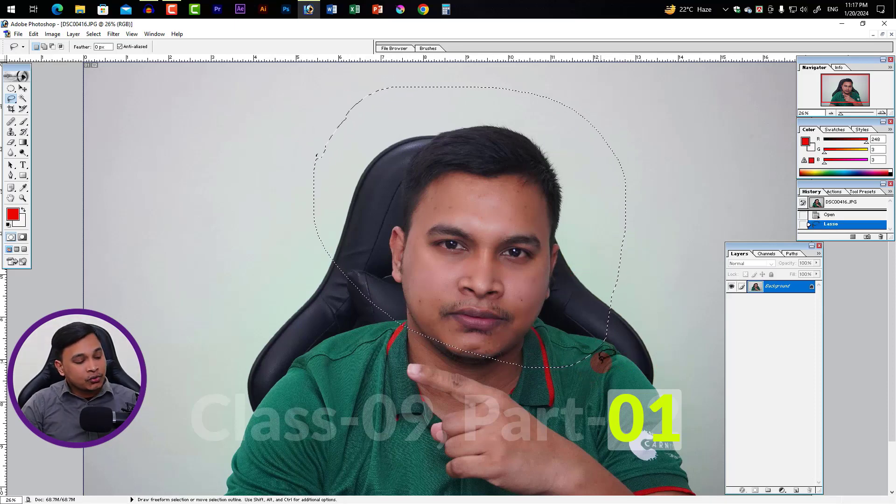
# Step: Subtract freehand Lasso areas from the sides and top of the head selection, and deselect it
pyautogui.moveTo(688, 131)
pyautogui.mouseDown()
pyautogui.moveTo(645, 143)
pyautogui.moveTo(511, 258)
pyautogui.moveTo(491, 356)
pyautogui.moveTo(642, 317)
pyautogui.moveTo(685, 133)
pyautogui.mouseUp()
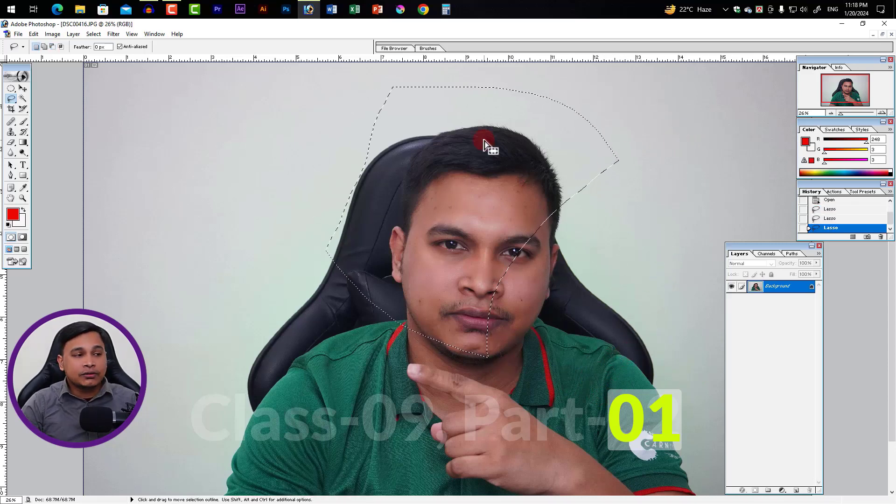
pyautogui.press('alt')
pyautogui.moveTo(473, 122)
pyautogui.mouseDown()
pyautogui.moveTo(629, 177)
pyautogui.moveTo(554, 65)
pyautogui.mouseUp()
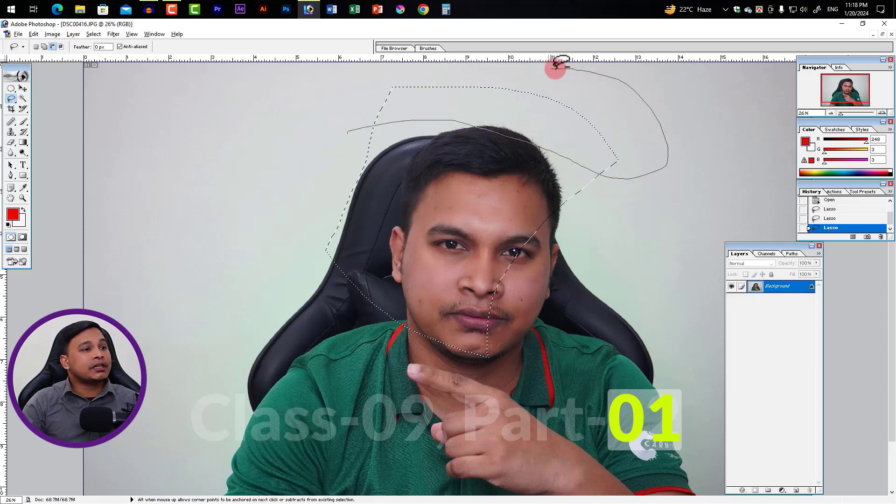
pyautogui.moveTo(354, 126); pyautogui.dragTo(357, 125)
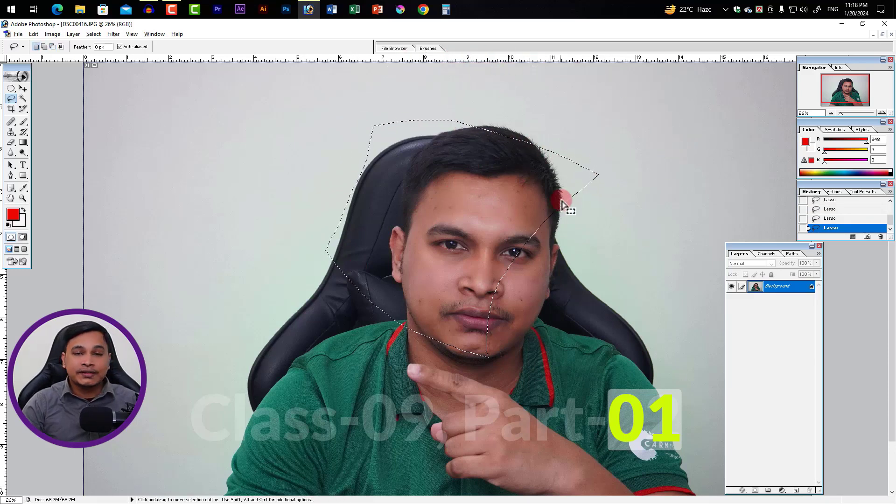
pyautogui.click(549, 269)
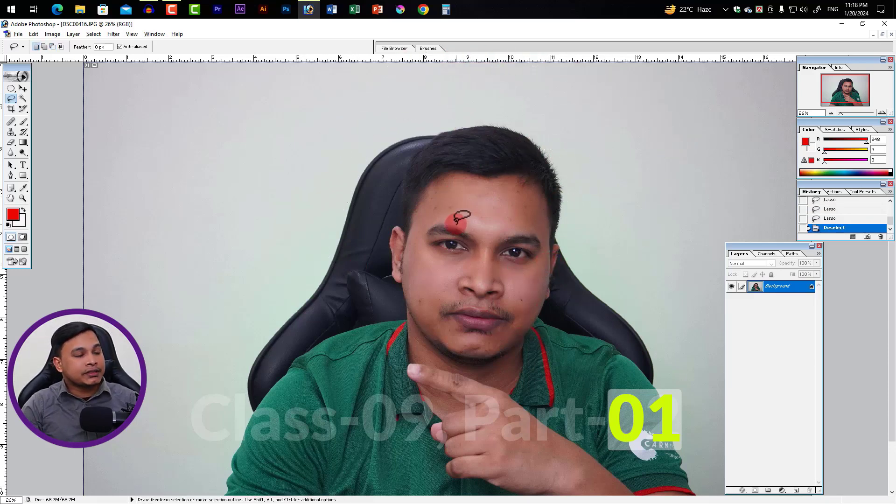
# Step: Draw a closed Polygonal Lasso selection loosely around the man's head, from the background beside the chair down to his collar
pyautogui.click(12, 99)
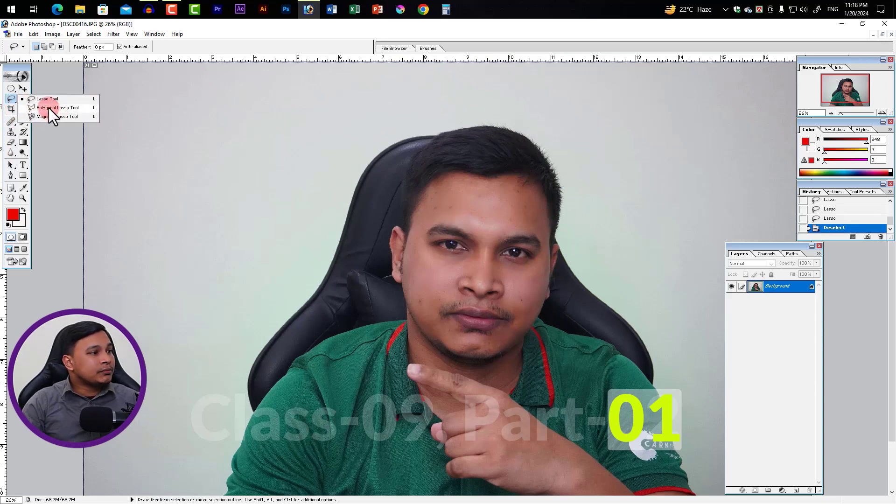
pyautogui.click(58, 110)
pyautogui.click(260, 192)
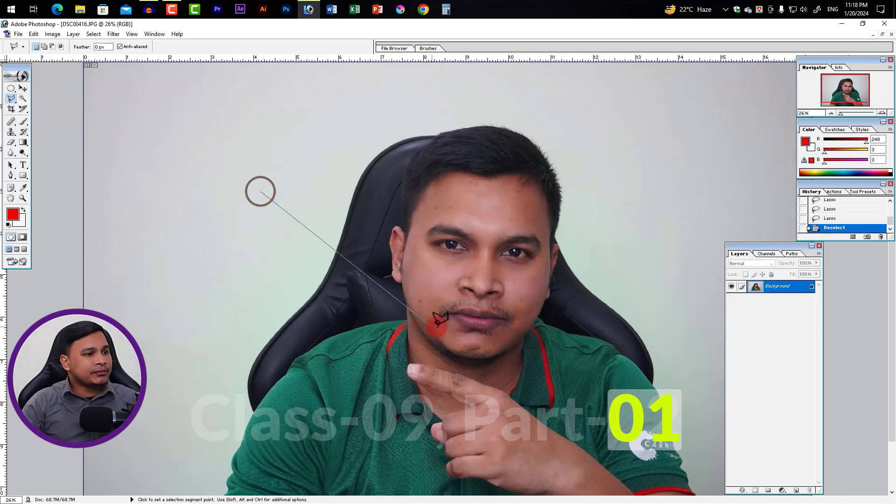
pyautogui.click(436, 345)
pyautogui.click(610, 342)
pyautogui.click(704, 119)
pyautogui.click(588, 76)
pyautogui.click(362, 75)
pyautogui.click(282, 126)
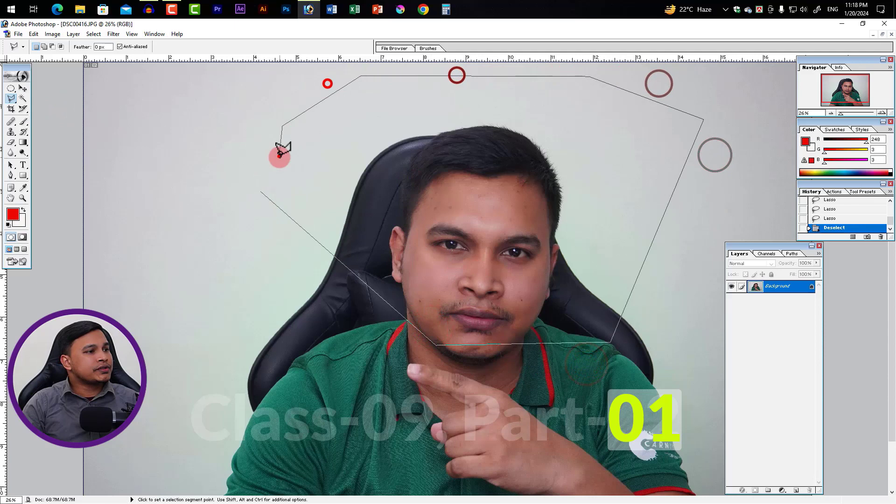
pyautogui.doubleClick(279, 200)
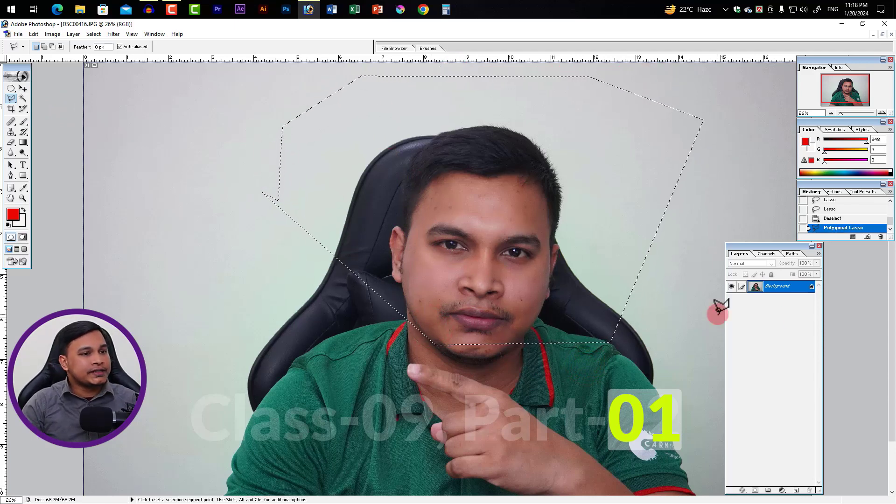
# Step: Subtract a polygonal area of wall along the chair's left edge from the head selection with the Polygonal Lasso
pyautogui.keyDown('alt'); pyautogui.click(325, 267); pyautogui.keyUp('alt')
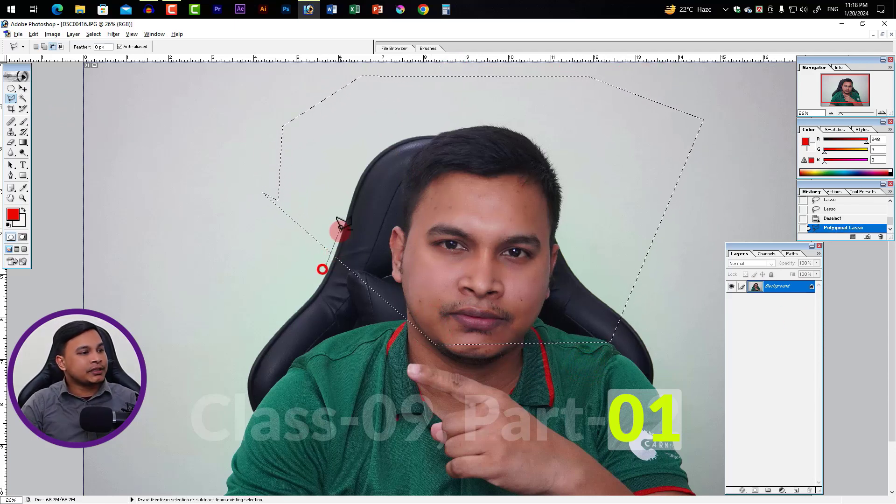
pyautogui.keyDown('alt'); pyautogui.click(344, 210); pyautogui.keyUp('alt')
pyautogui.keyDown('alt'); pyautogui.click(368, 149); pyautogui.keyUp('alt')
pyautogui.keyDown('alt'); pyautogui.click(386, 108); pyautogui.keyUp('alt')
pyautogui.keyDown('alt'); pyautogui.click(335, 80); pyautogui.keyUp('alt')
pyautogui.keyDown('alt'); pyautogui.click(266, 72); pyautogui.keyUp('alt')
pyautogui.keyDown('alt'); pyautogui.click(211, 191); pyautogui.keyUp('alt')
pyautogui.keyDown('alt'); pyautogui.click(236, 247); pyautogui.keyUp('alt')
pyautogui.keyDown('alt'); pyautogui.click(305, 274); pyautogui.keyUp('alt')
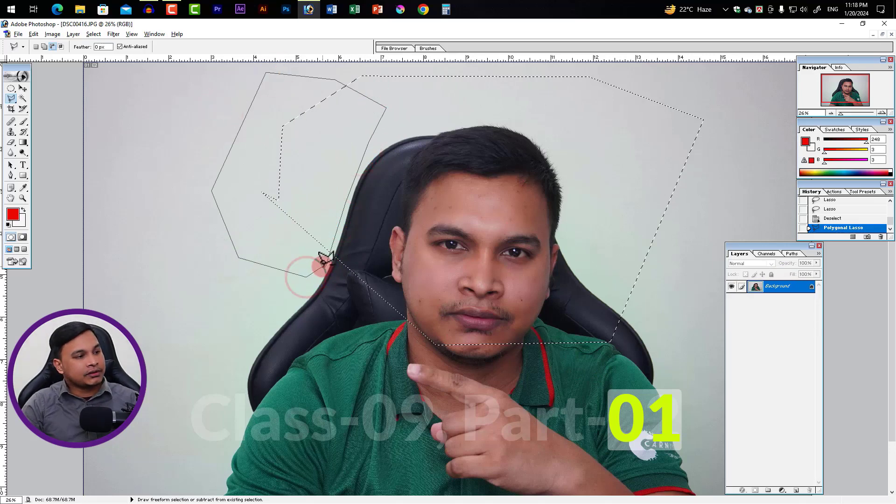
pyautogui.keyDown('alt'); pyautogui.click(324, 267); pyautogui.keyUp('alt')
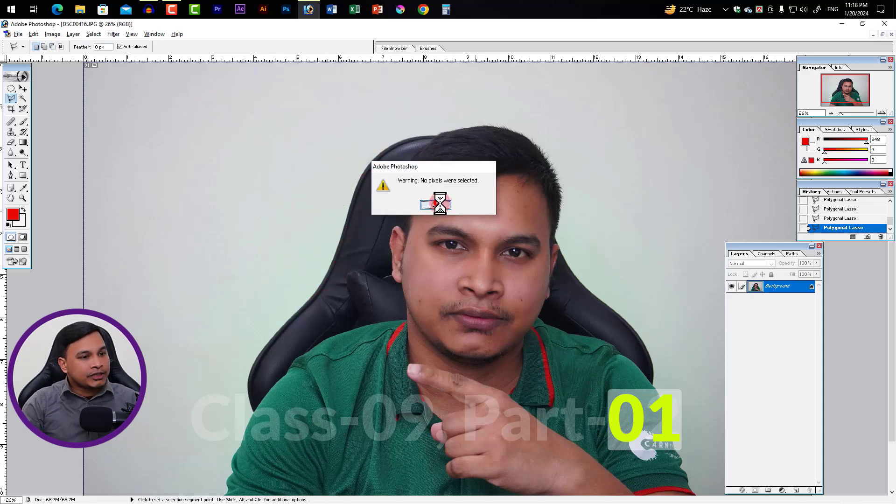
pyautogui.click(437, 203)
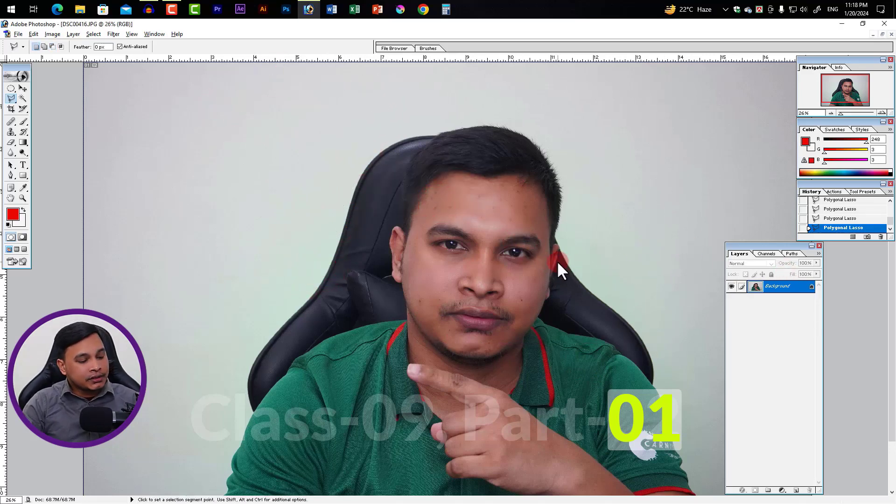
# Step: Draw a new Polygonal Lasso selection around the upper head and chair top, cutting diagonally across the face to the shoulder
pyautogui.click(253, 203)
pyautogui.click(611, 345)
pyautogui.click(674, 190)
pyautogui.click(576, 125)
pyautogui.click(525, 109)
pyautogui.click(414, 87)
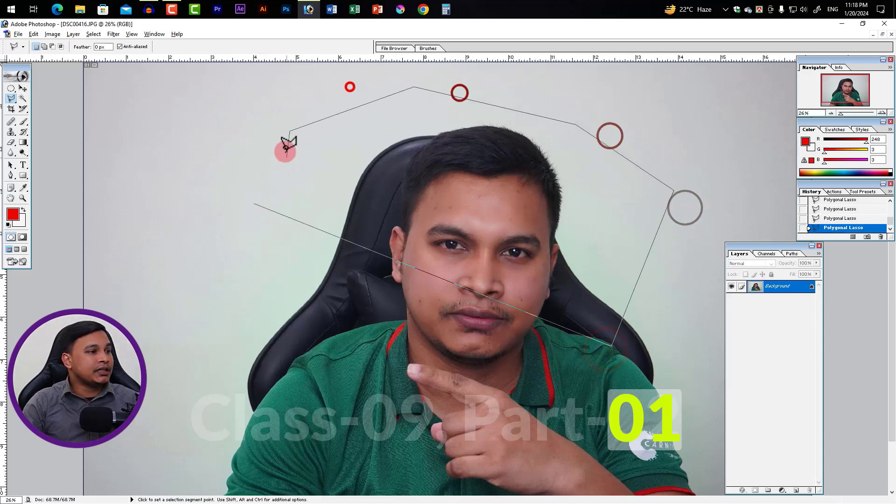
pyautogui.click(290, 131)
pyautogui.click(287, 171)
pyautogui.click(273, 205)
pyautogui.click(274, 206)
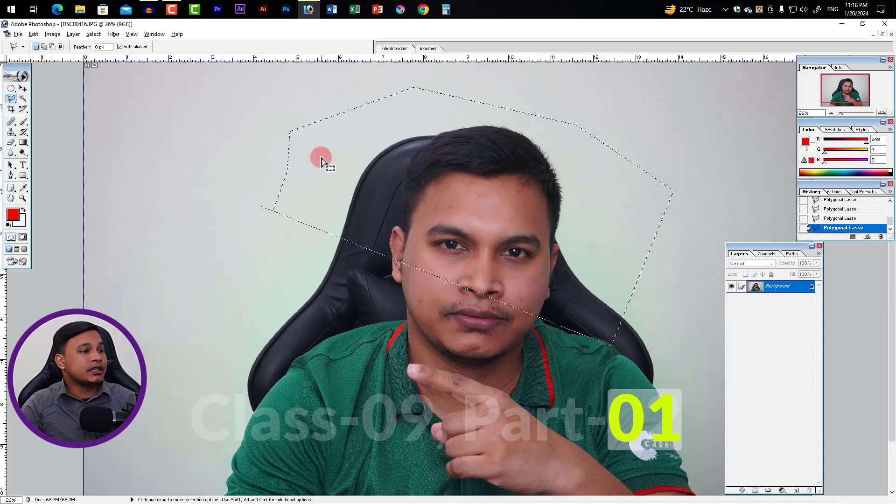
# Step: Add a polygonal area covering the man's lower face, torso and arms to the existing head selection
pyautogui.moveTo(558, 346); pyautogui.dragTo(558, 254)
pyautogui.keyDown('shift'); pyautogui.click(381, 193); pyautogui.keyUp('shift')
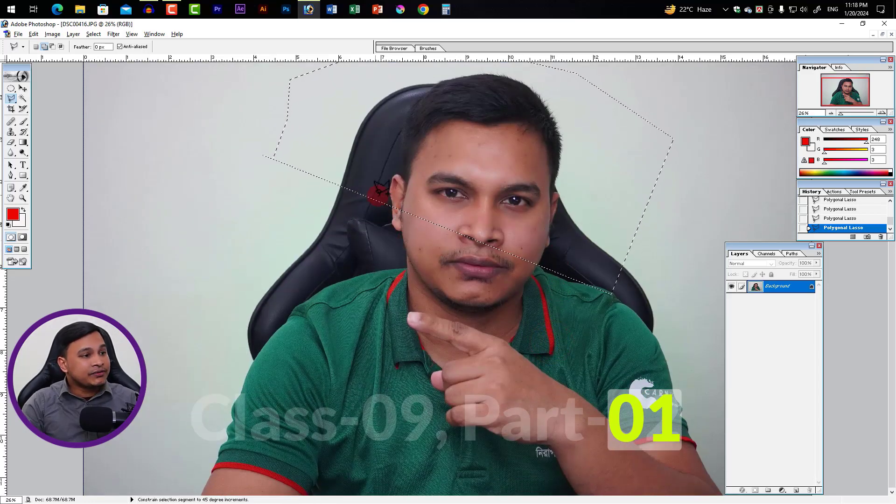
pyautogui.click(348, 161)
pyautogui.click(309, 241)
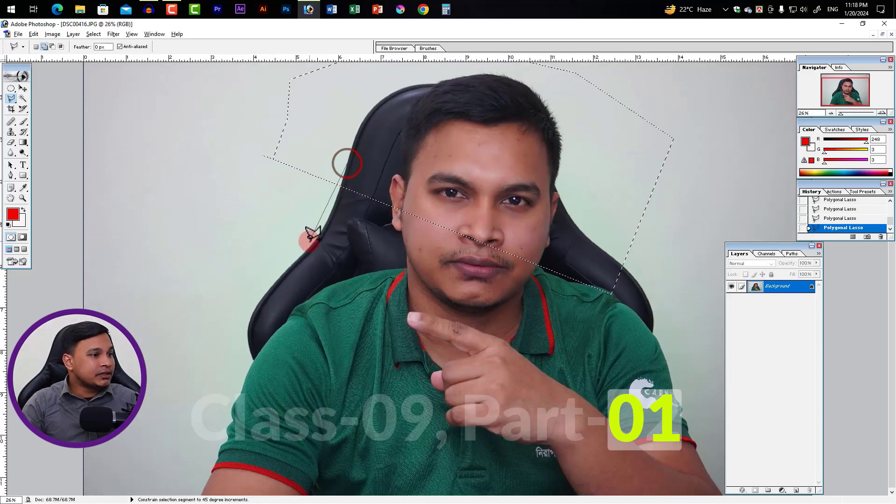
pyautogui.click(257, 298)
pyautogui.click(218, 484)
pyautogui.click(715, 486)
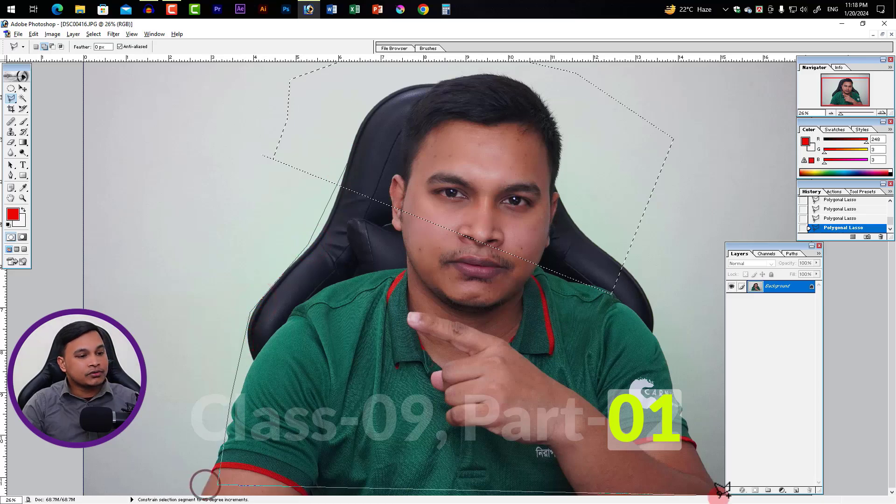
pyautogui.click(640, 198)
pyautogui.click(583, 173)
pyautogui.click(443, 138)
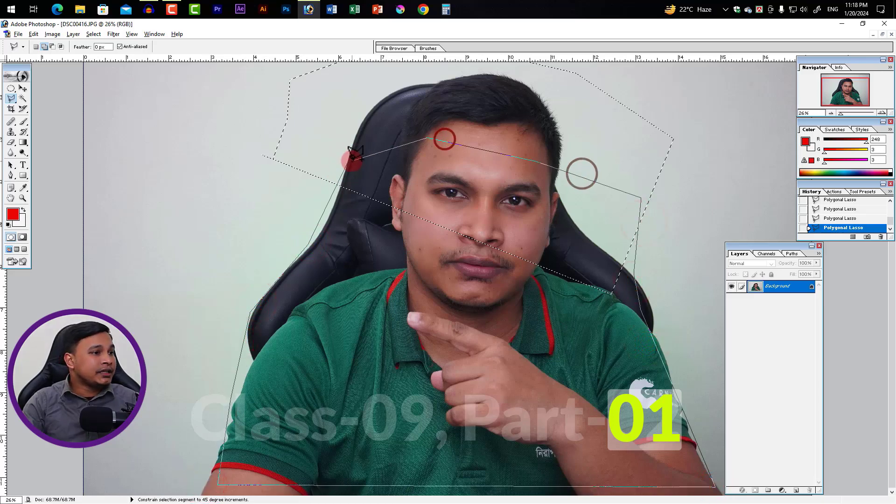
pyautogui.keyDown('shift'); pyautogui.click(348, 162); pyautogui.keyUp('shift')
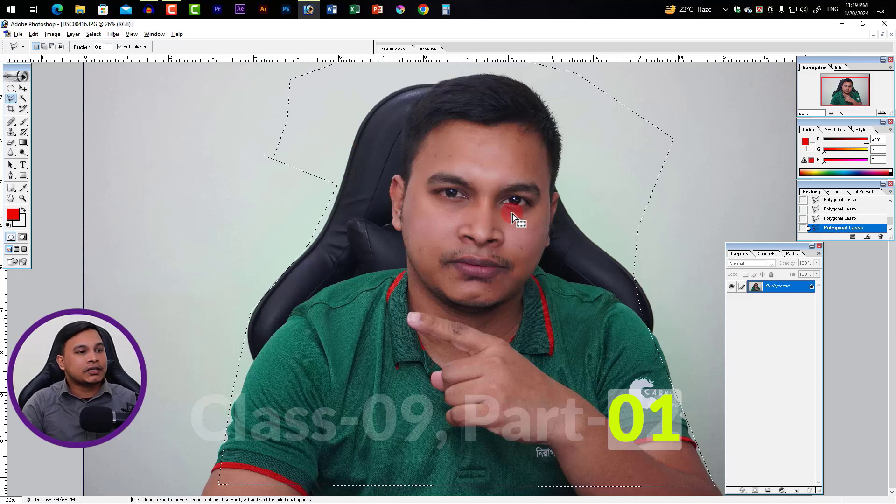
# Step: Deselect the combined head and body selection and switch to the Magnetic Lasso tool
pyautogui.keyDown('ctrl'); pyautogui.keyDown('alt'); pyautogui.click(481, 252); pyautogui.keyUp('alt'); pyautogui.keyUp('ctrl')
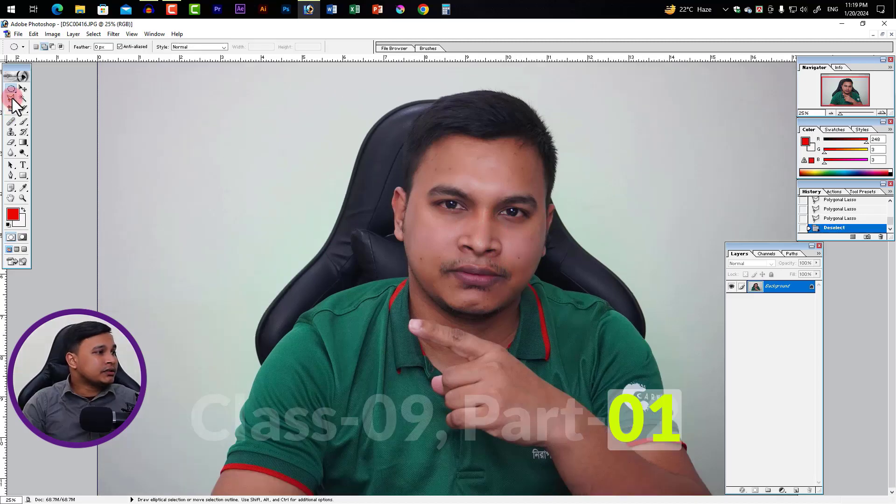
pyautogui.moveTo(11, 98); pyautogui.dragTo(47, 119)
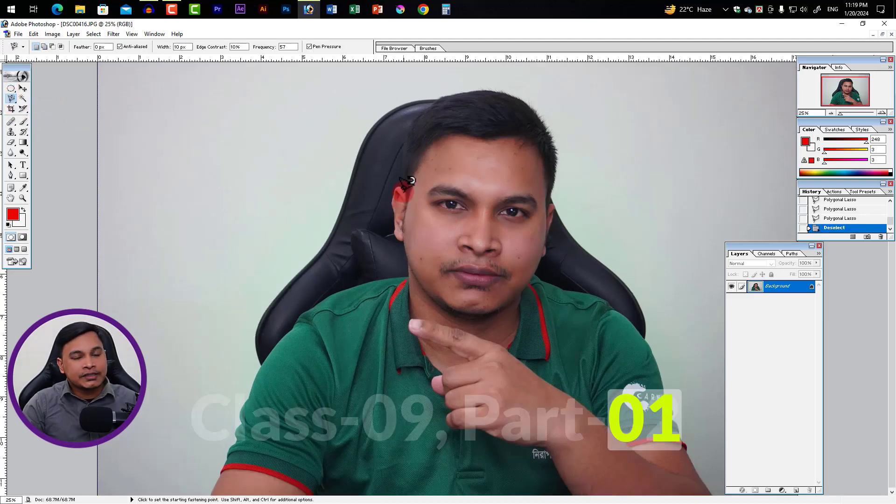